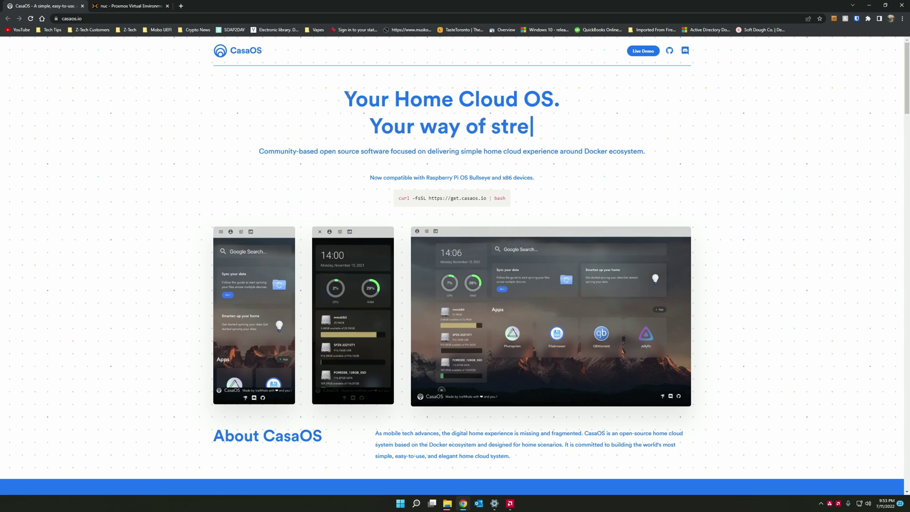
# - Select the get.casaos.io curl install command on the CasaOS website, then switch to the Proxmox tab
pyautogui.scroll(-2, 454, 351)
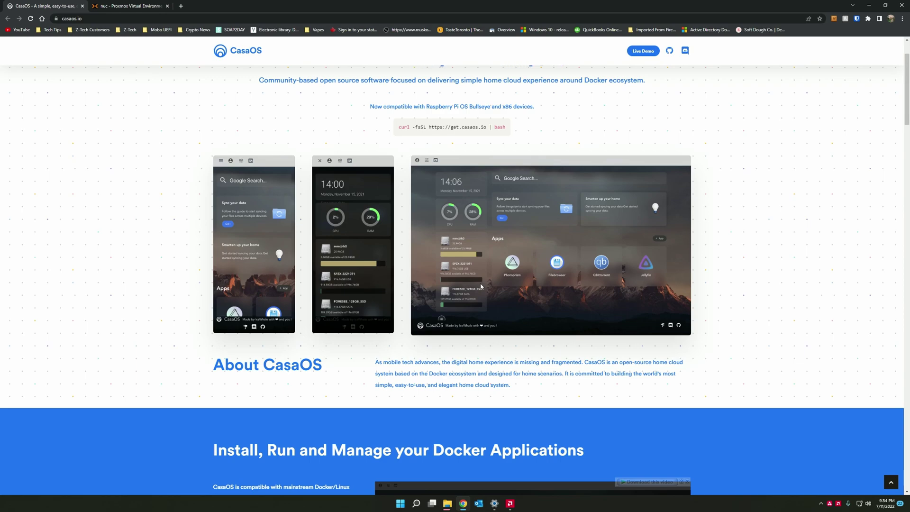
pyautogui.scroll(2, 475, 287)
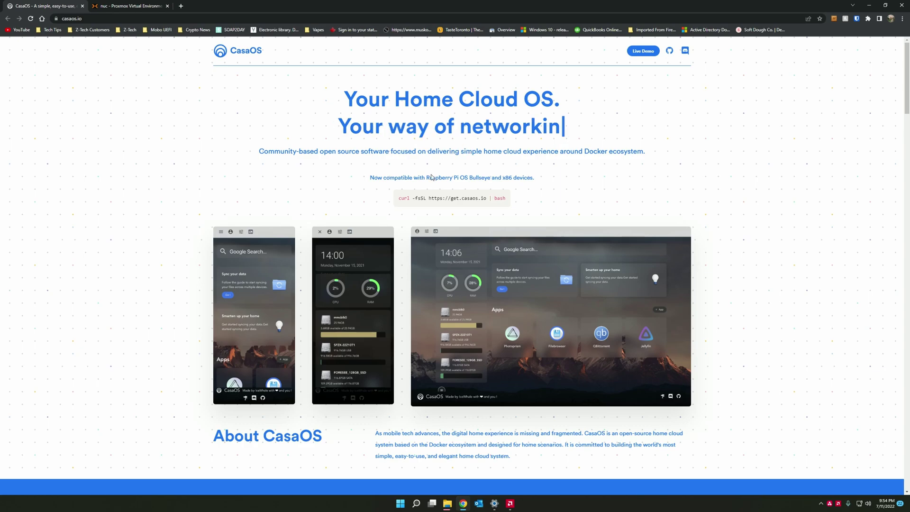
pyautogui.moveTo(399, 199); pyautogui.dragTo(506, 199)
pyautogui.click(121, 5)
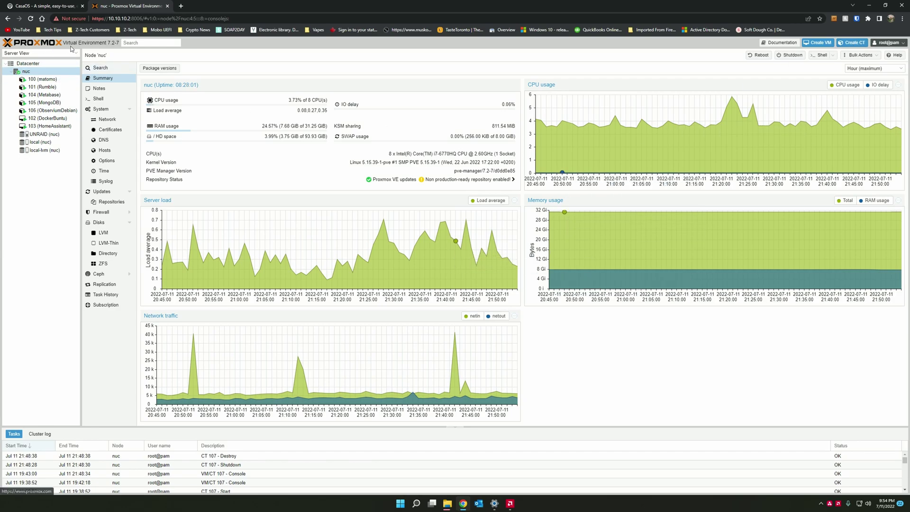
# - Create a new container with hostname 'casaos' and a root password, advancing to the Template step
pyautogui.click(853, 43)
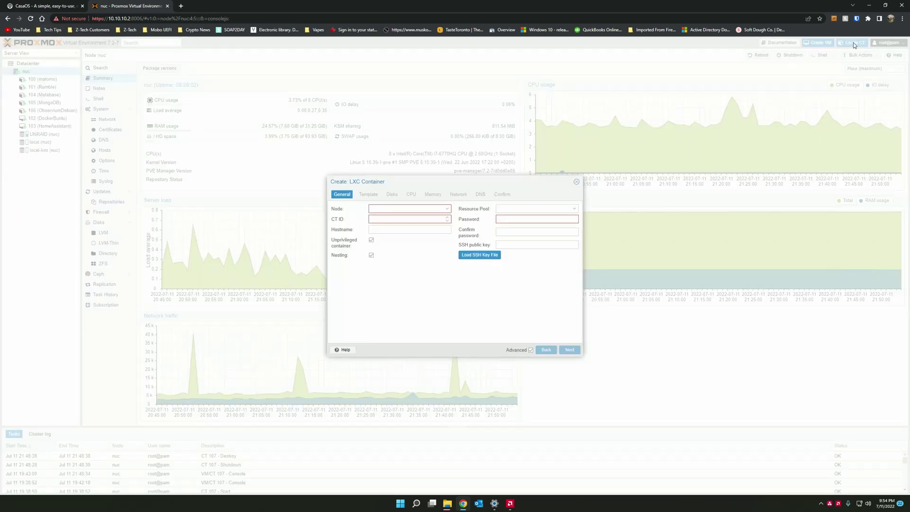
pyautogui.click(395, 230)
pyautogui.write('casaos')
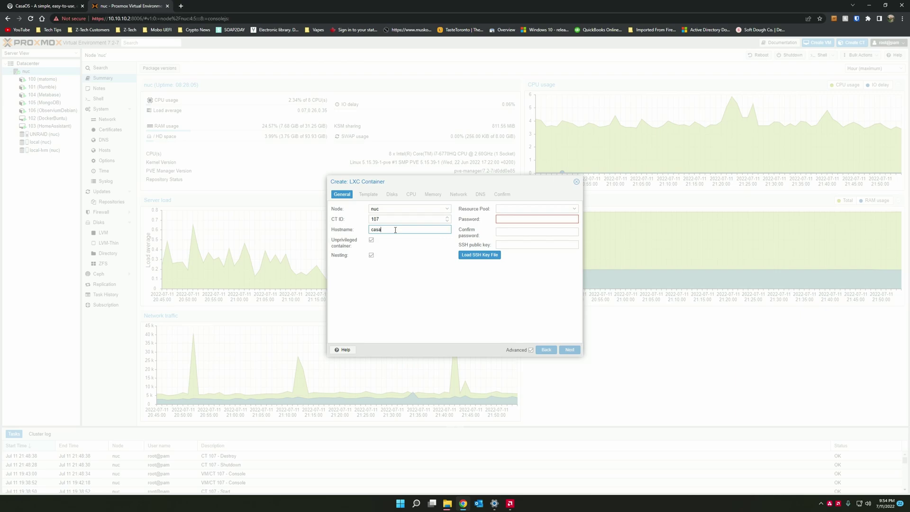
pyautogui.press('Tab')
pyautogui.press('Tab')
pyautogui.press('Tab')
pyautogui.press('Tab')
pyautogui.write('********')
pyautogui.press('Tab')
pyautogui.write('********')
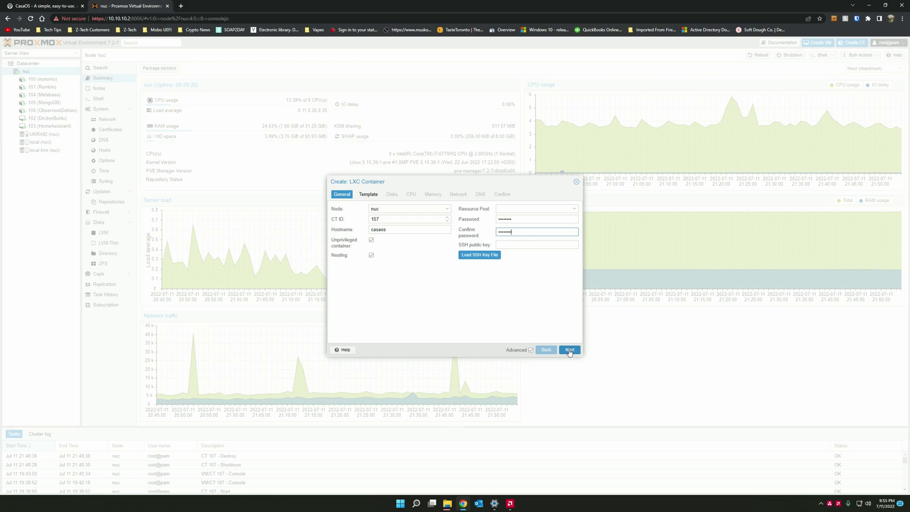
pyautogui.click(569, 350)
# - Choose the ubuntu-20.04-standard template for the container
pyautogui.click(418, 219)
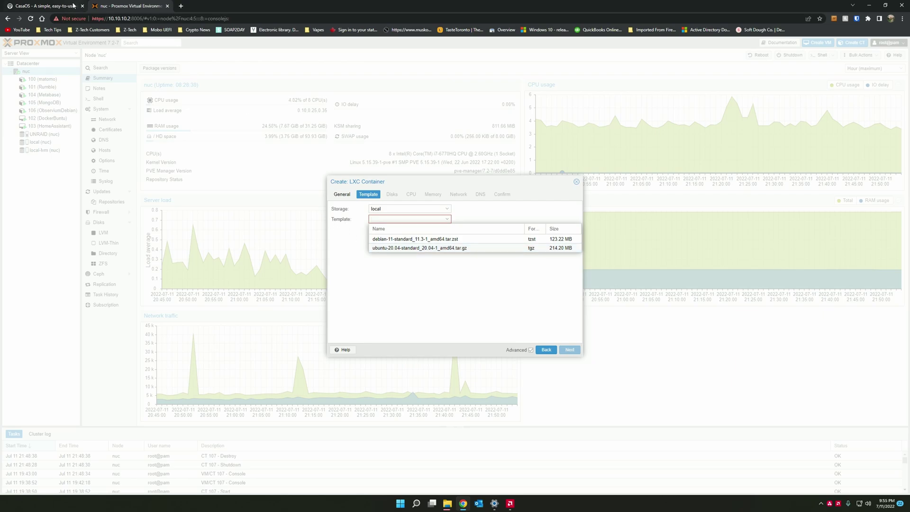
pyautogui.click(418, 248)
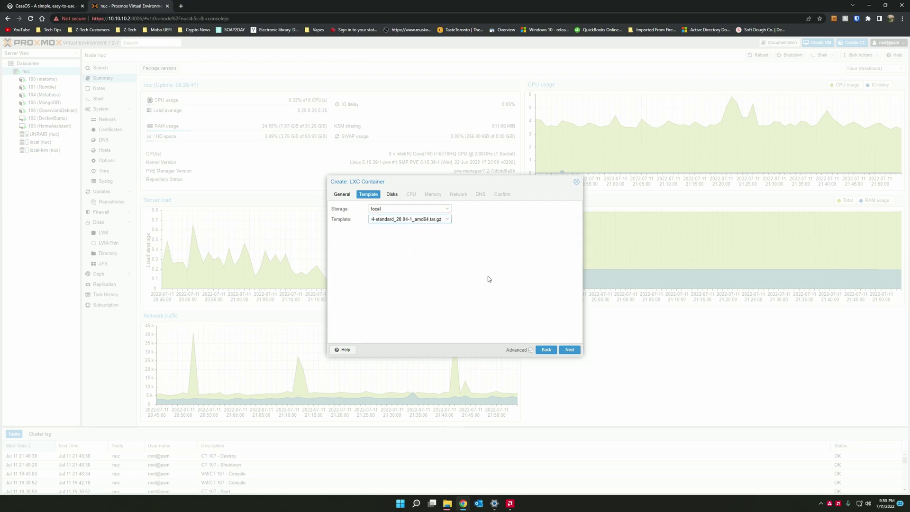
pyautogui.click(570, 350)
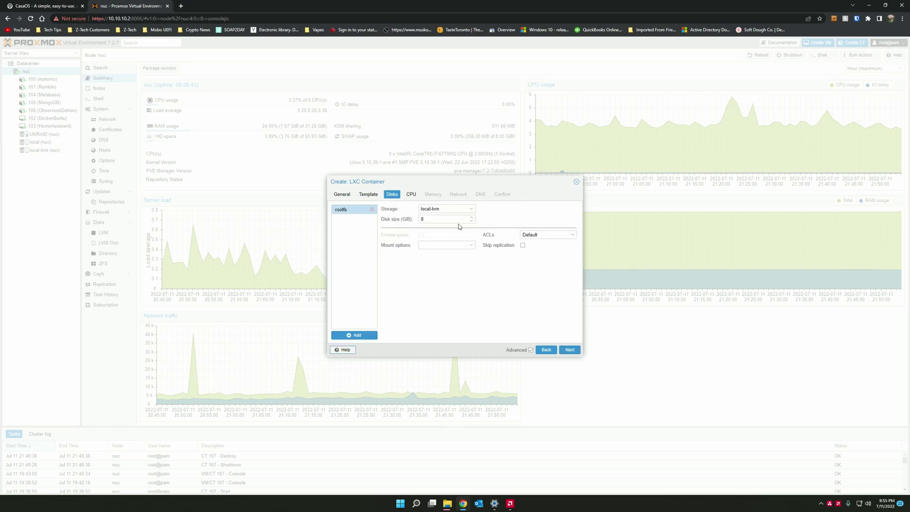
# - Set the root disk size to 32 GiB and select the CPU core count to replace it
pyautogui.click(457, 219)
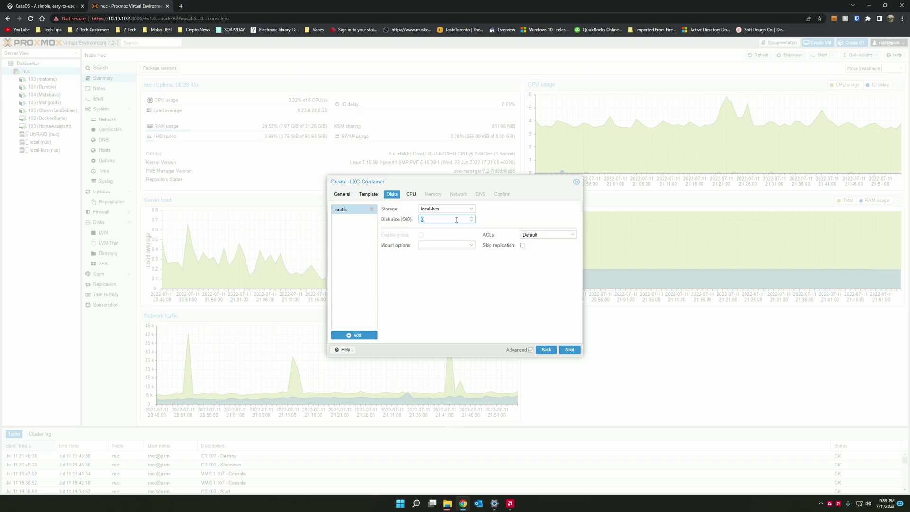
pyautogui.write('32')
pyautogui.click(568, 350)
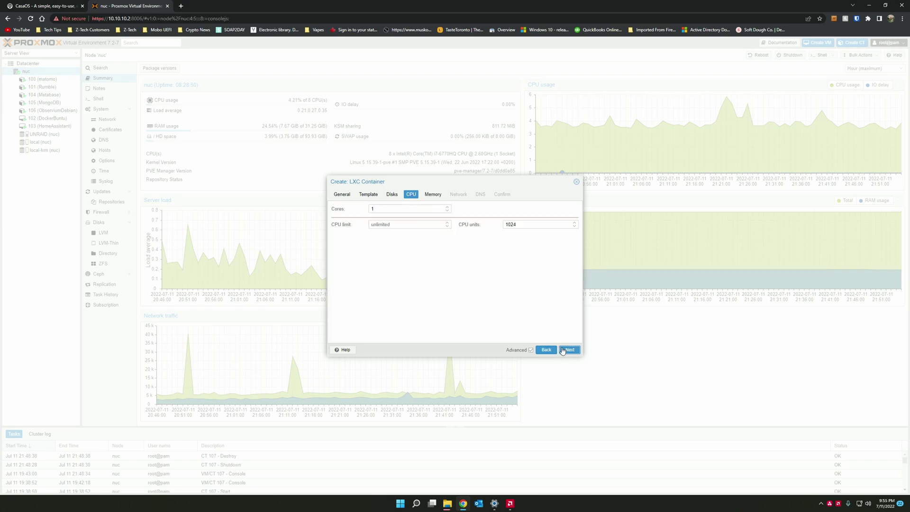
pyautogui.doubleClick(438, 209)
# - Give the container 4 CPU cores and 4096 MB of memory
pyautogui.write('4')
pyautogui.click(571, 349)
pyautogui.doubleClick(412, 208)
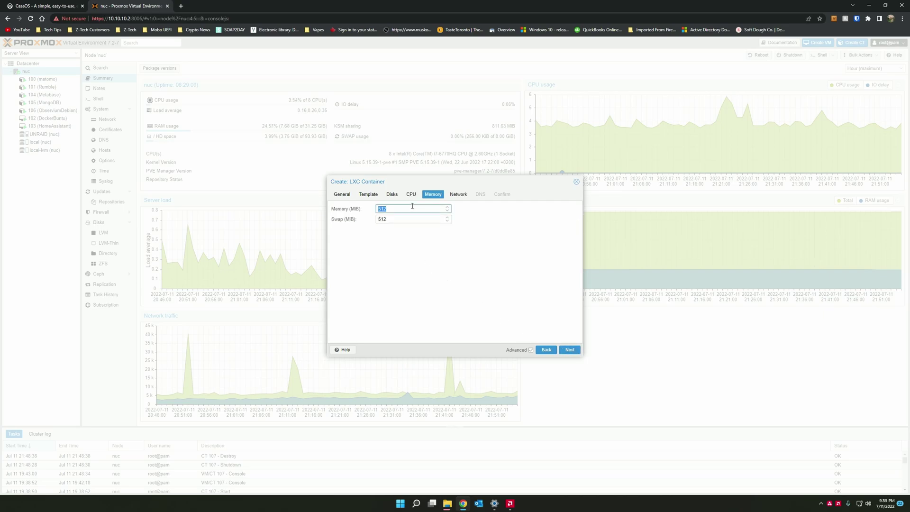
pyautogui.write('4096')
# - Use DHCP for IPv4 and finish creating container 107 with default DNS
pyautogui.click(570, 349)
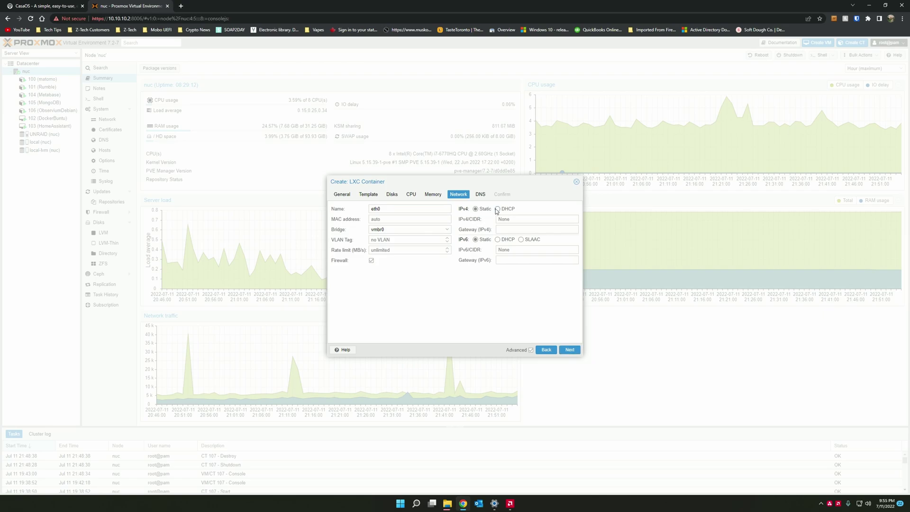
pyautogui.click(498, 209)
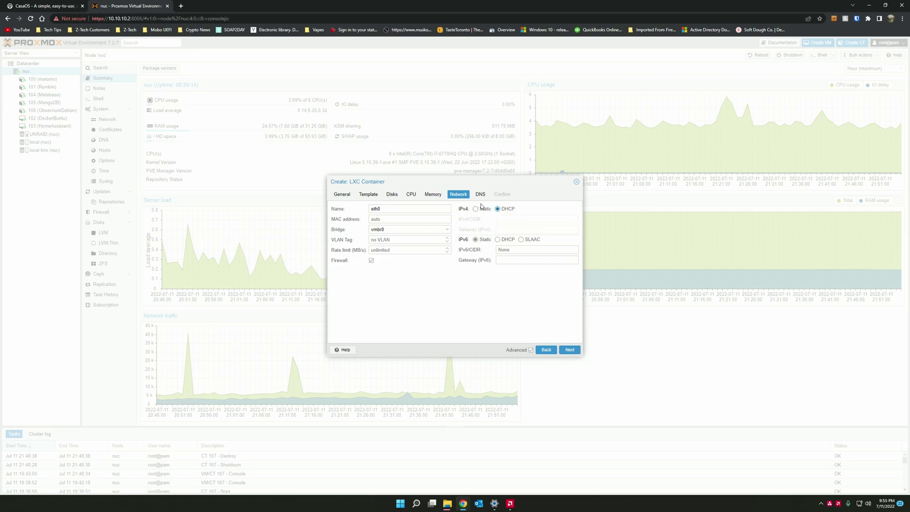
pyautogui.click(570, 350)
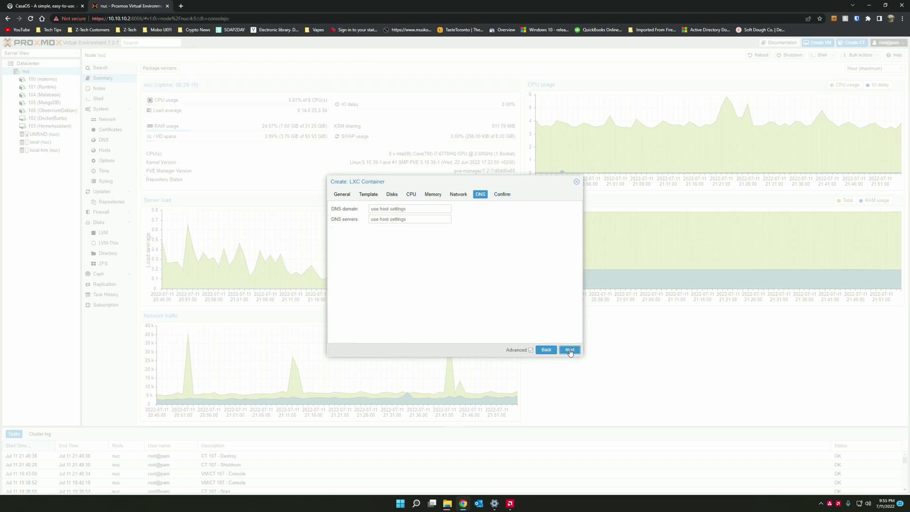
pyautogui.click(570, 350)
pyautogui.click(569, 350)
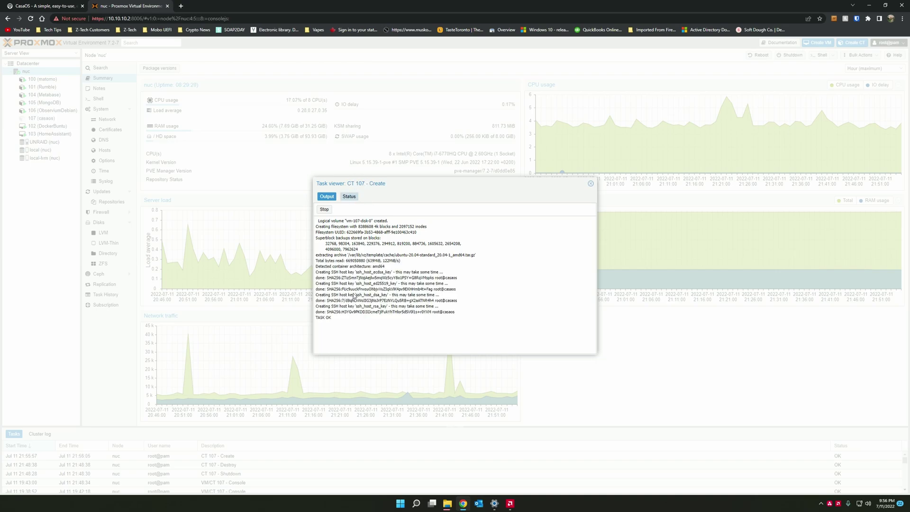
# - Start container 107 (casaos) and log in to its console as root
pyautogui.click(590, 183)
pyautogui.click(52, 118)
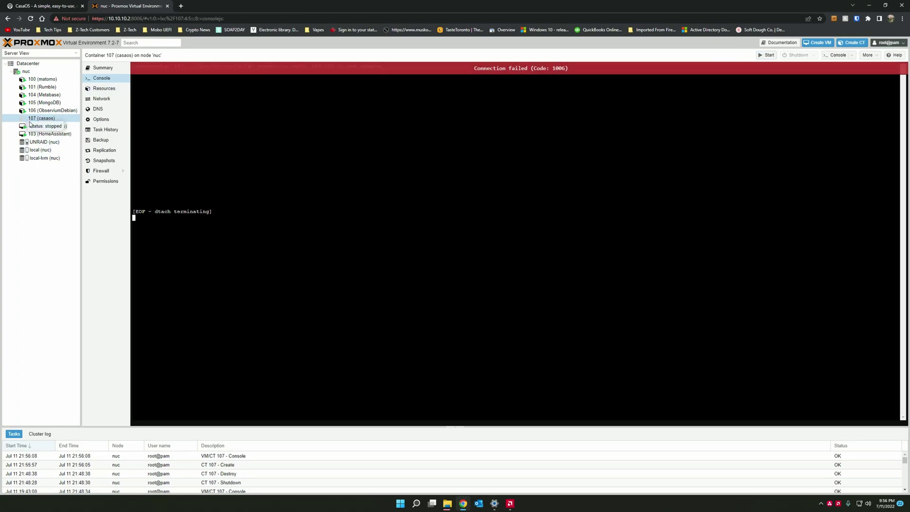
pyautogui.click(767, 55)
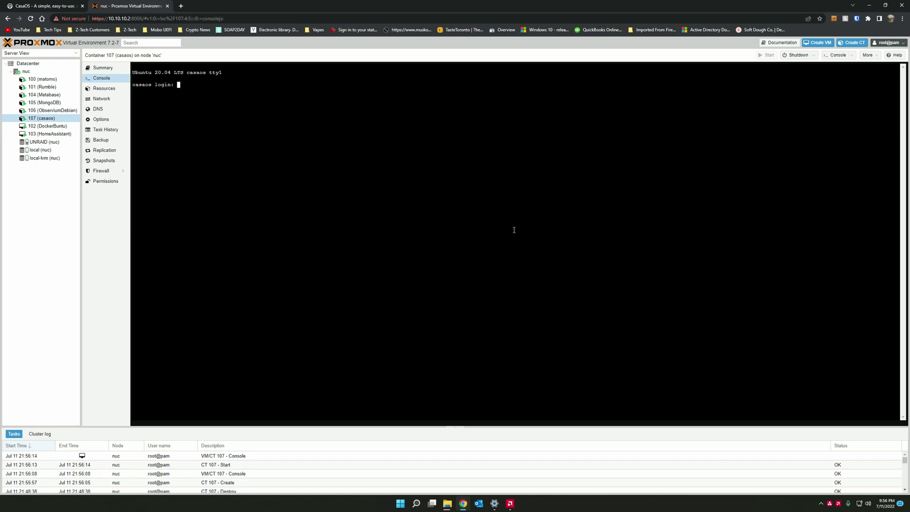
pyautogui.write('root')
pyautogui.press('Return')
pyautogui.press('Return')
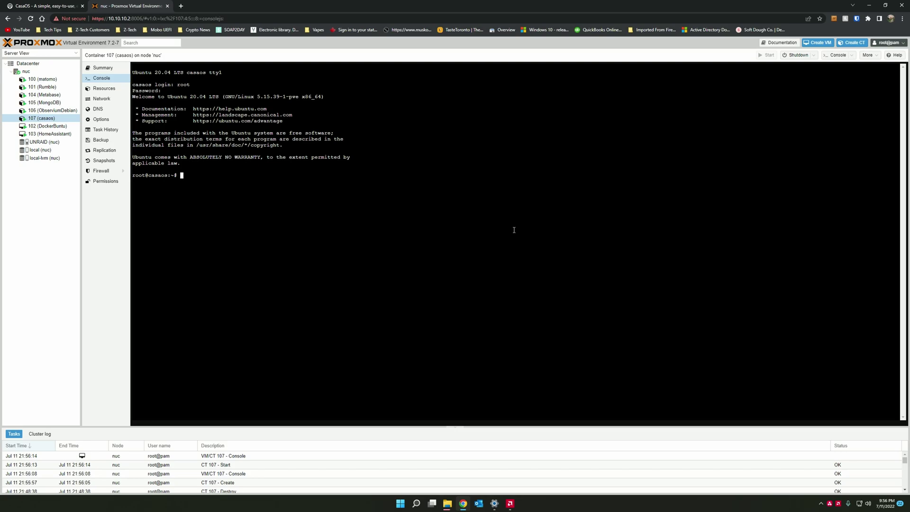
# - Run 'apt update && apt upgrade -y' in the casaos container console
pyautogui.write('apt update && apt upgrade -y')
pyautogui.press('Return')
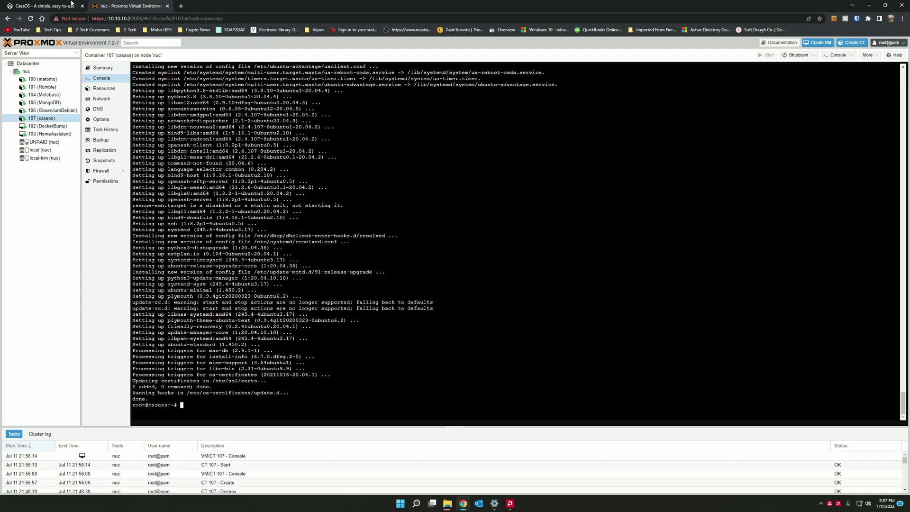
# - Return to casaos.io and select the full curl install command
pyautogui.click(48, 6)
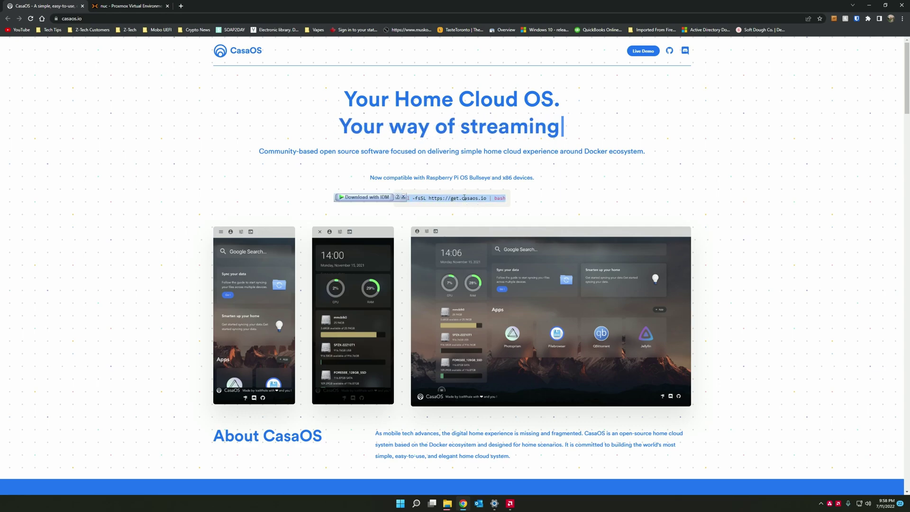
pyautogui.click(483, 196)
pyautogui.tripleClick(483, 196)
pyautogui.hotkey('ctrl', 'c')
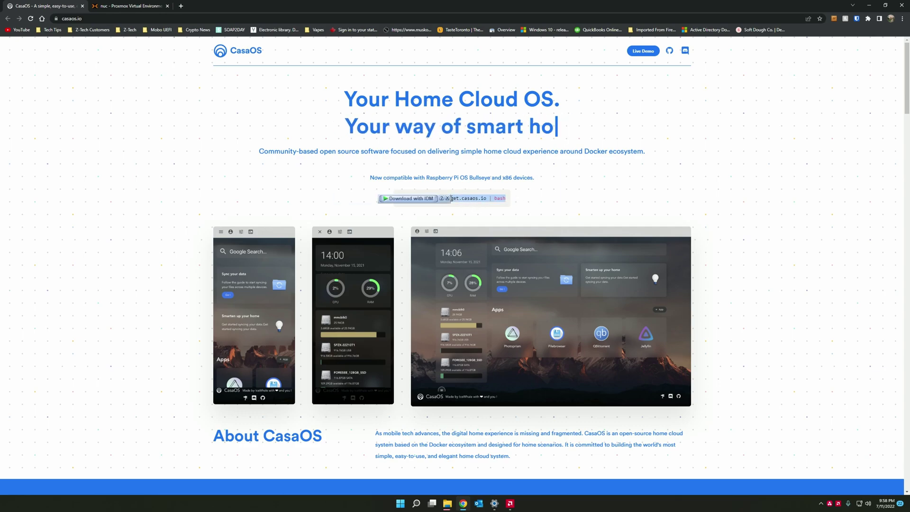
# - Install curl in the container, then paste and run the CasaOS install command
pyautogui.hotkey('ctrl', 'Tab')
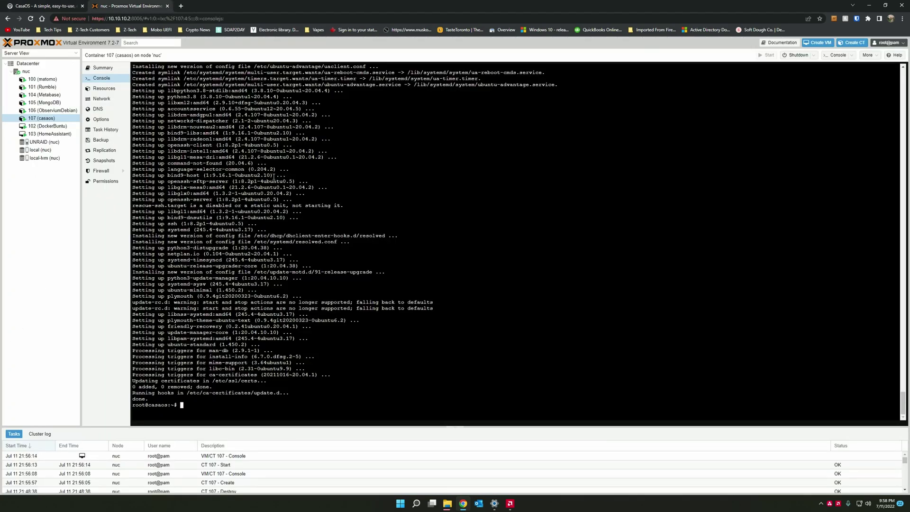
pyautogui.write('apt install curl')
pyautogui.press('Return')
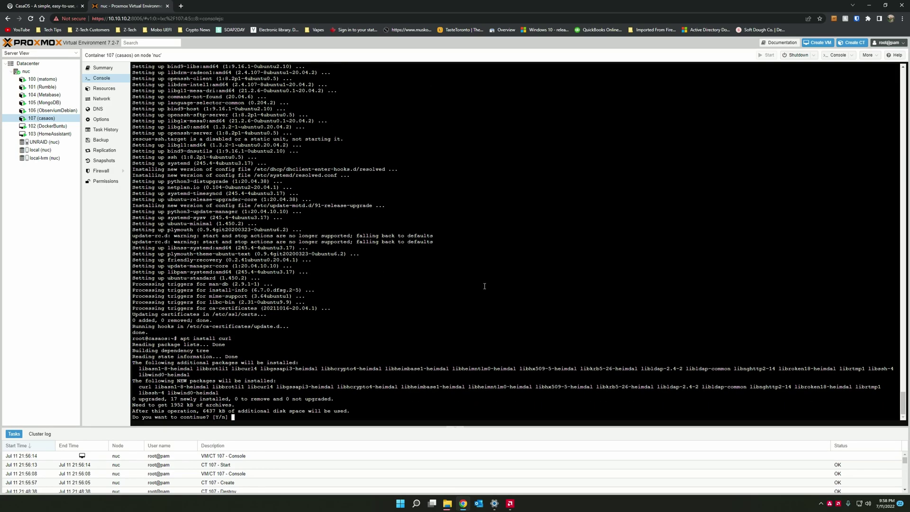
pyautogui.press('Return')
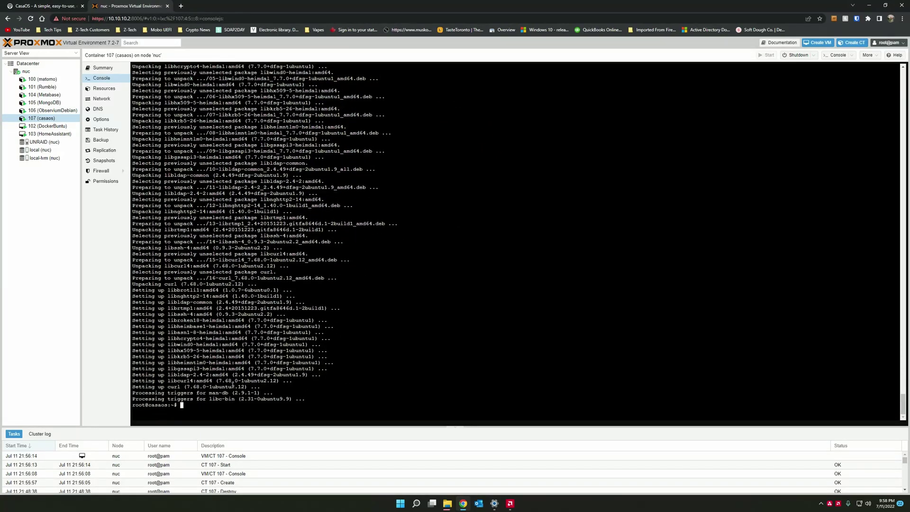
pyautogui.rightClick(285, 286)
pyautogui.click(333, 341)
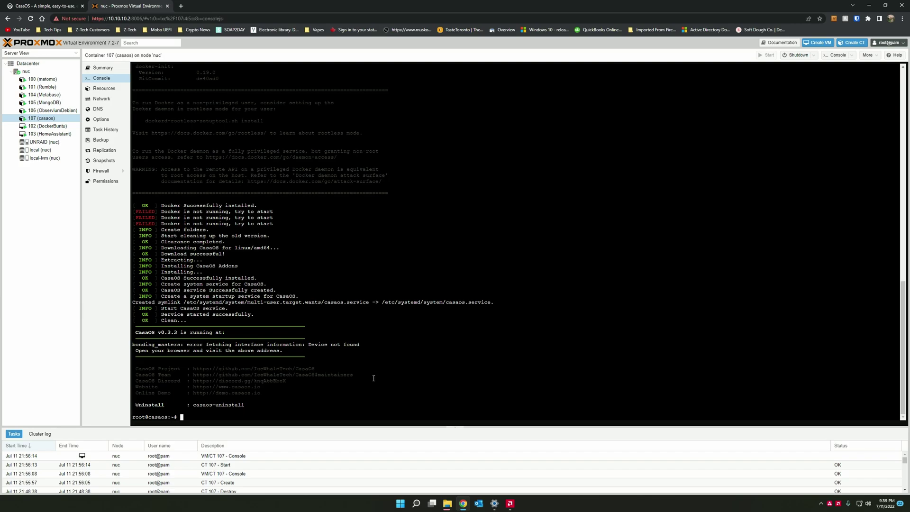
# - Run 'ip a' to find the container address and open a new browser tab
pyautogui.write('ip ')
pyautogui.write('a')
pyautogui.press('Return')
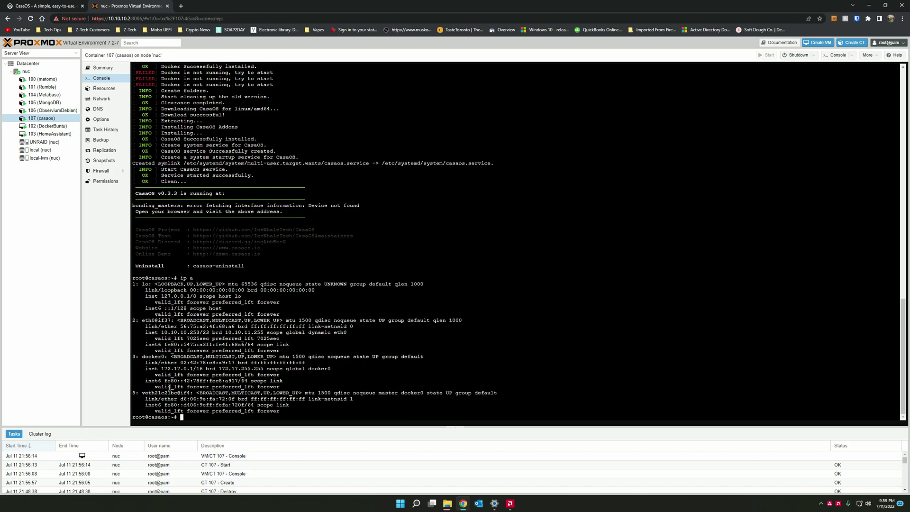
pyautogui.moveTo(201, 332); pyautogui.dragTo(162, 333)
pyautogui.hotkey('ctrl', 't')
pyautogui.hotkey('ctrl', 'v')
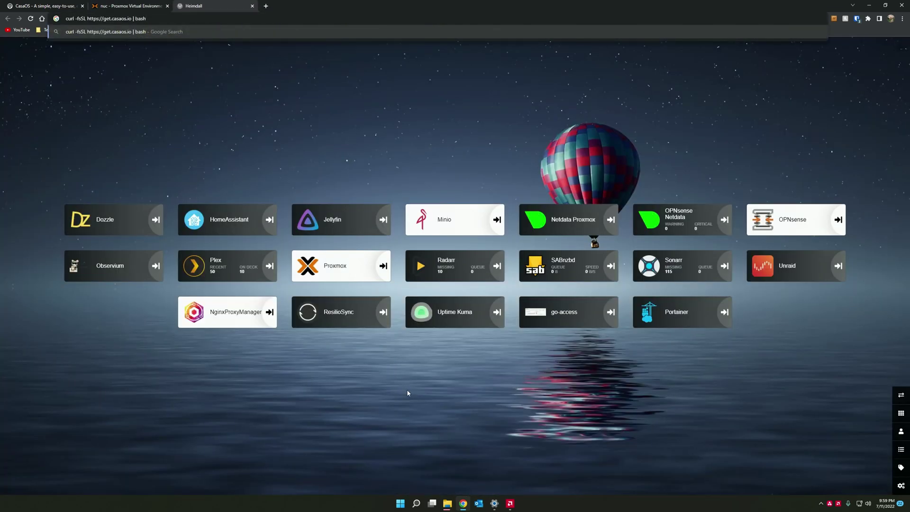
pyautogui.press('Escape')
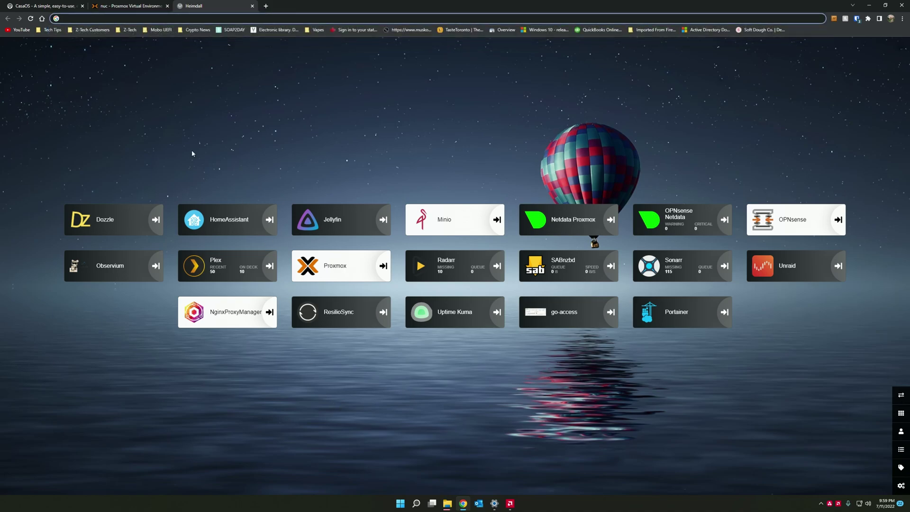
# - Select and copy the container address 10.10.10.253 from the console
pyautogui.click(131, 6)
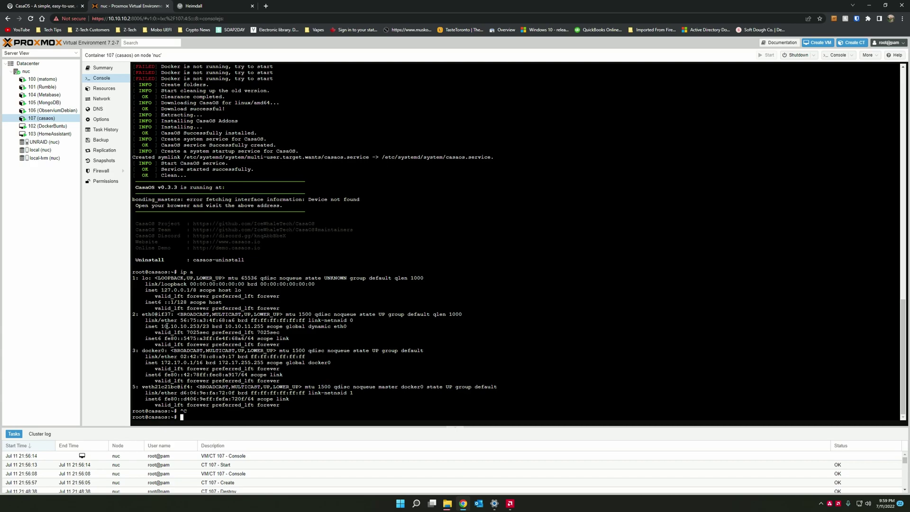
pyautogui.moveTo(161, 326); pyautogui.dragTo(203, 326)
pyautogui.rightClick(201, 327)
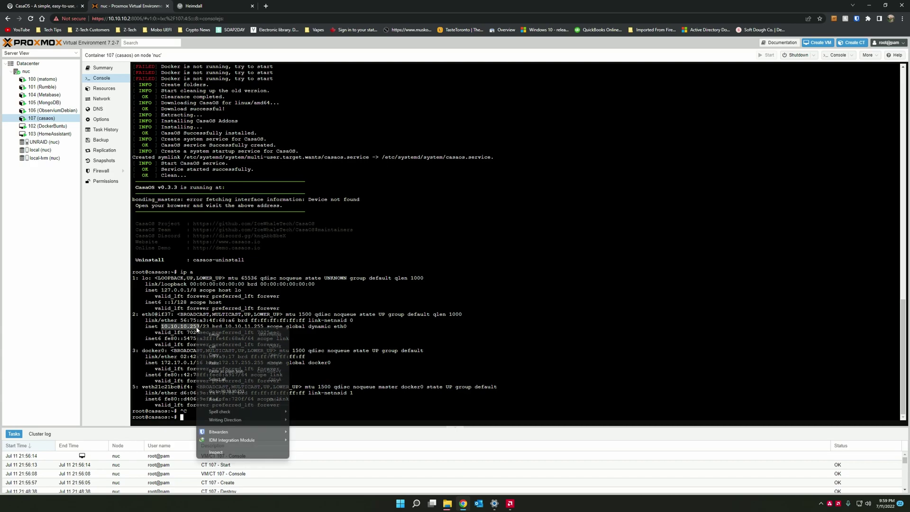
# - Load the CasaOS web page at 10.10.10.253 in the new tab
pyautogui.click(214, 360)
pyautogui.click(221, 5)
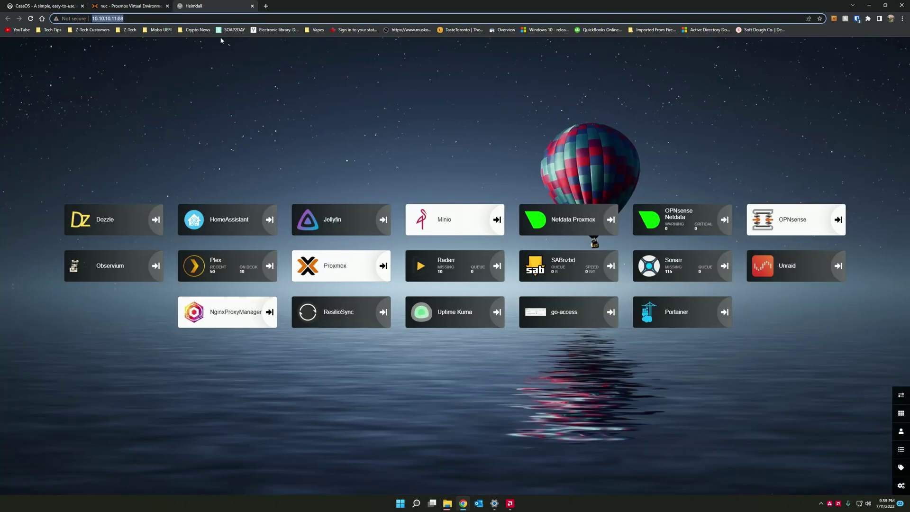
pyautogui.click(221, 18)
pyautogui.hotkey('ctrl', 'v')
pyautogui.press('Return')
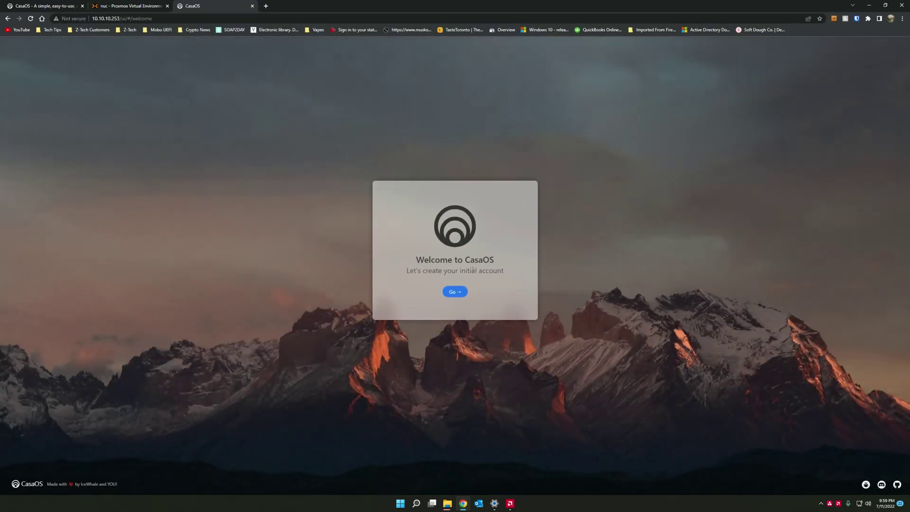
# - Create the initial CasaOS account with a username and password, dismissing Chrome's save-password prompt
pyautogui.click(455, 292)
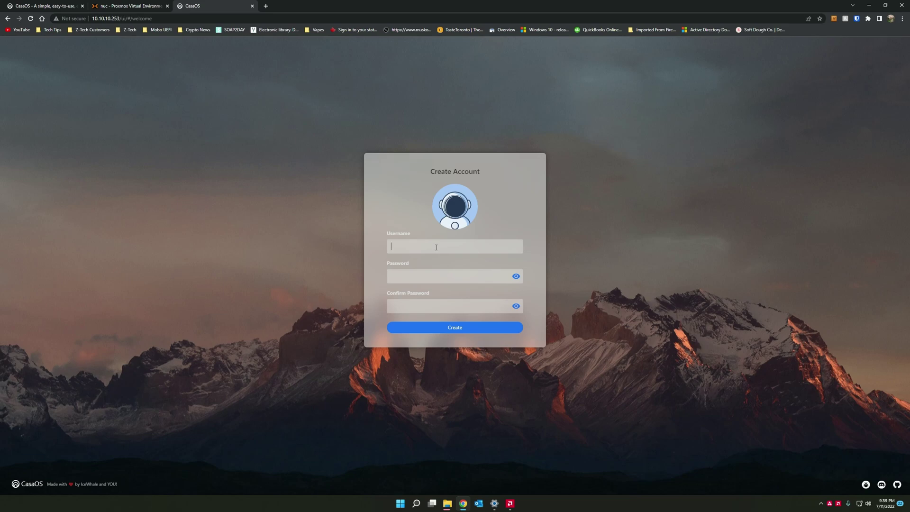
pyautogui.press('Tab')
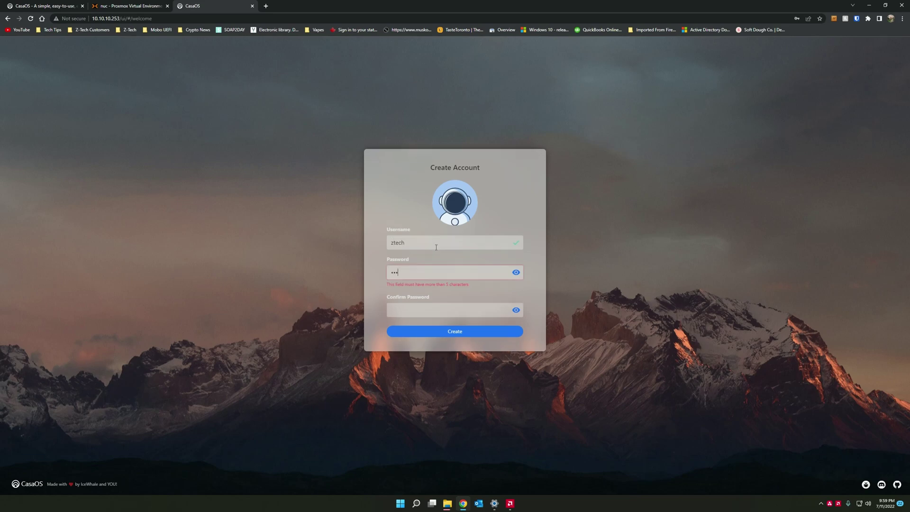
pyautogui.press('Tab')
pyautogui.press('Return')
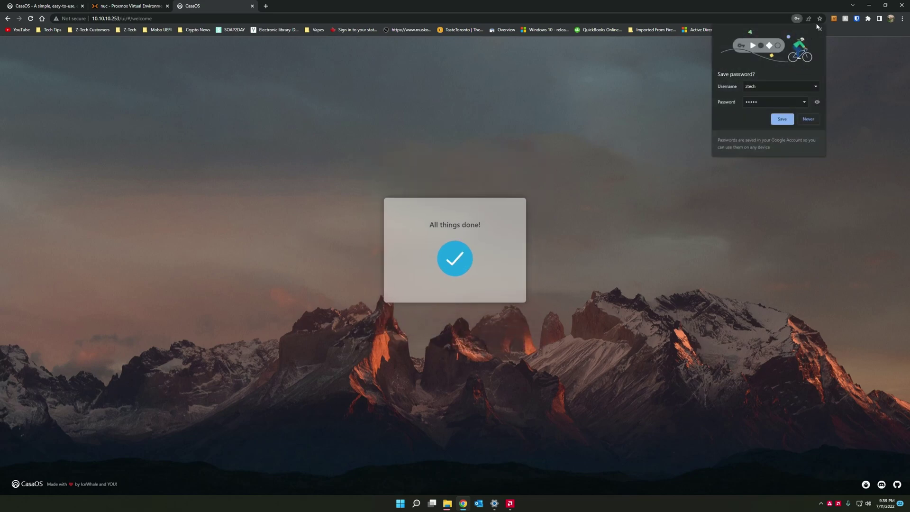
pyautogui.click(820, 29)
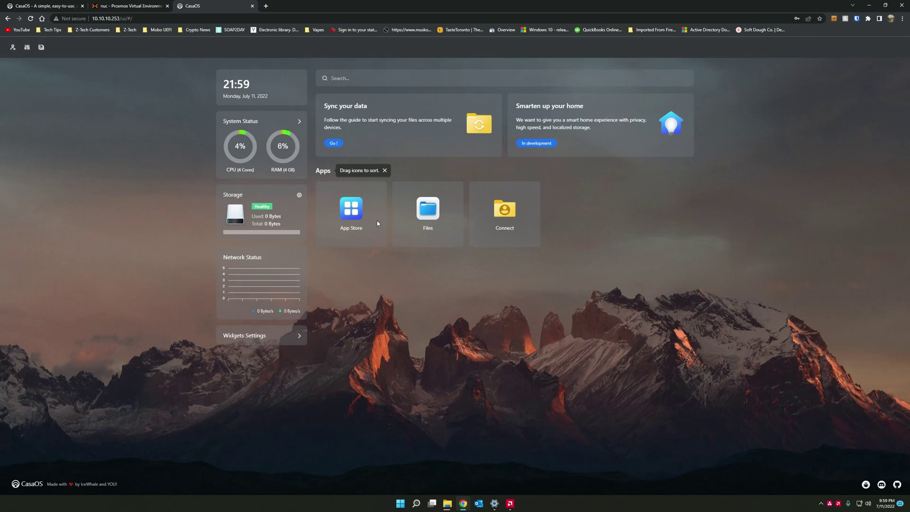
# - Dismiss the icon-sorting tip and set the dashboard search engine to Google
pyautogui.click(385, 170)
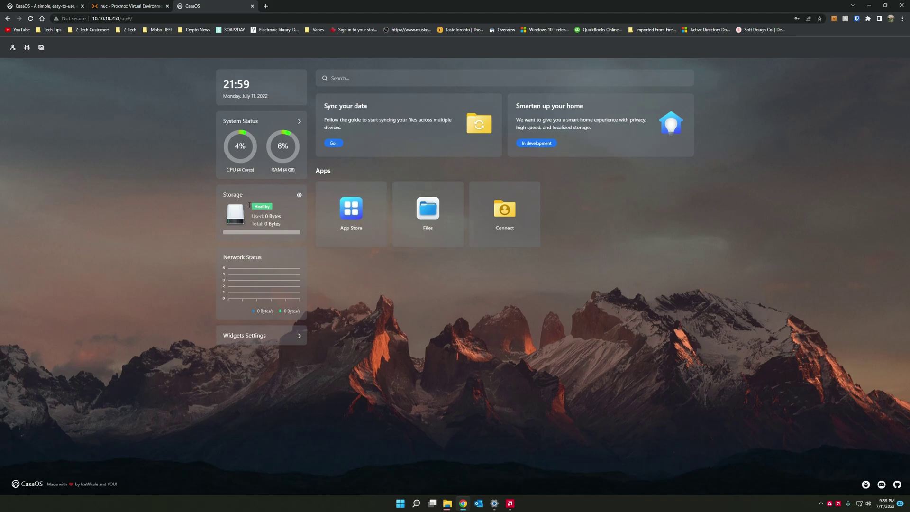
pyautogui.click(27, 47)
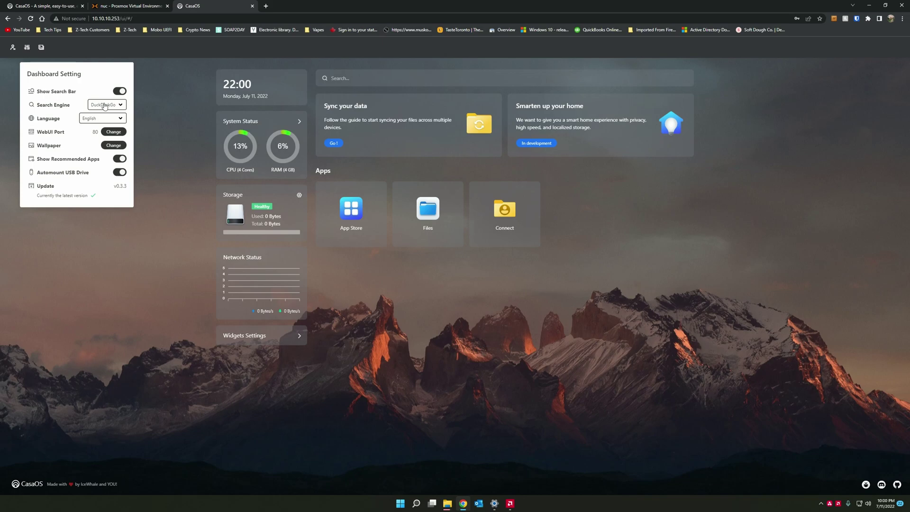
pyautogui.click(117, 107)
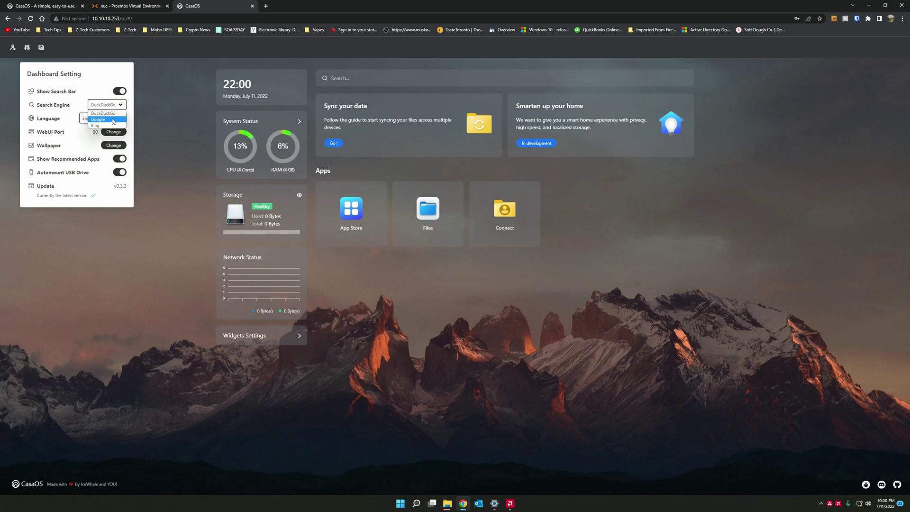
pyautogui.click(112, 120)
pyautogui.click(161, 289)
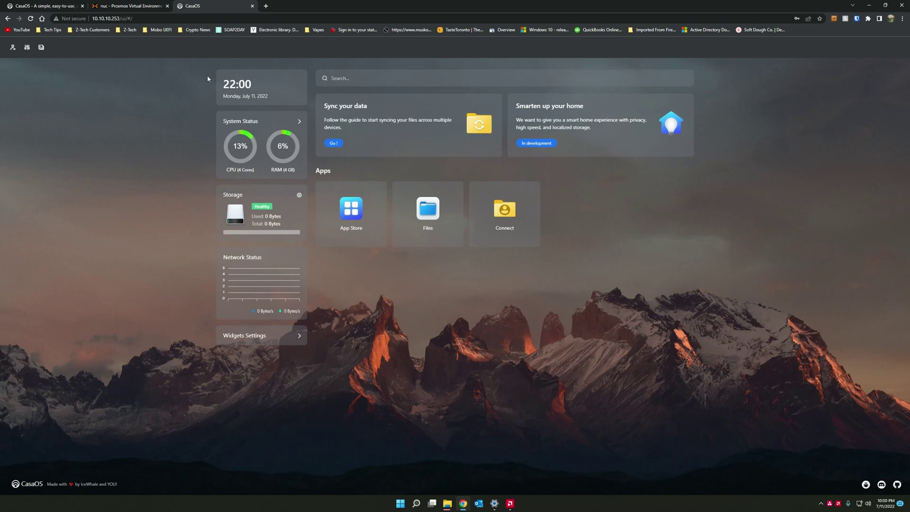
# - Search for 'linux' from the CasaOS dashboard search box
pyautogui.click(410, 78)
pyautogui.write('linux')
pyautogui.press('Return')
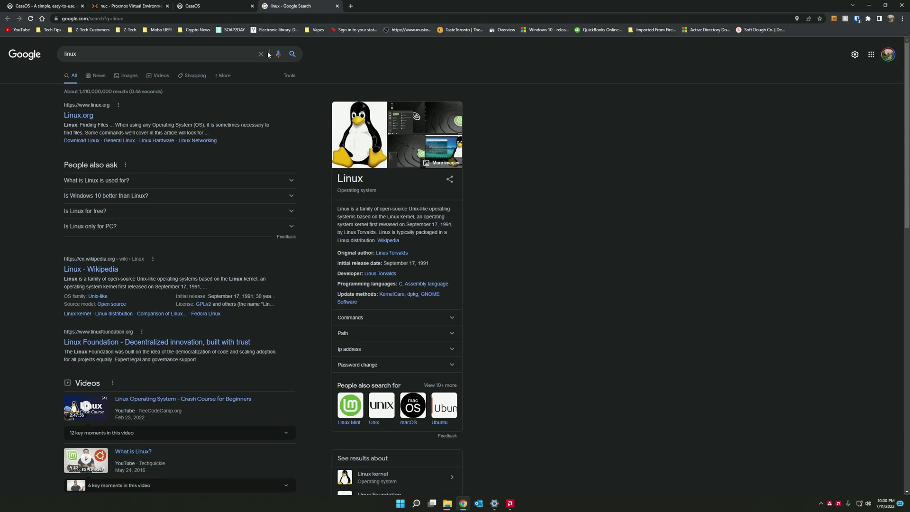
# - Back on the CasaOS tab, open the App Store and browse its apps under the All category
pyautogui.click(196, 5)
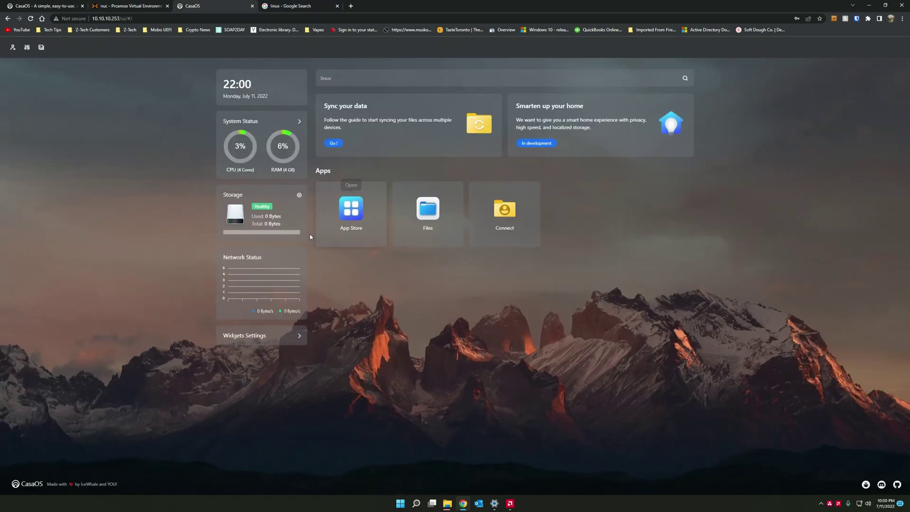
pyautogui.click(352, 207)
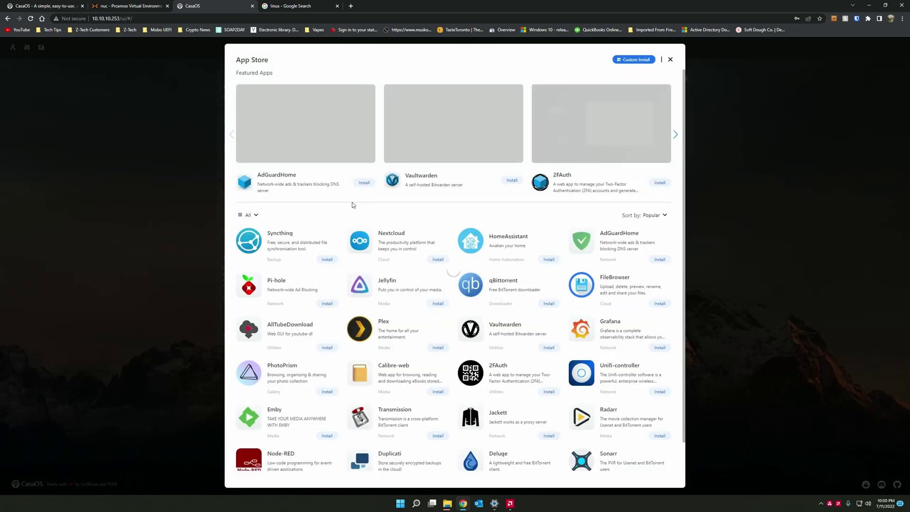
pyautogui.scroll(-1, 503, 285)
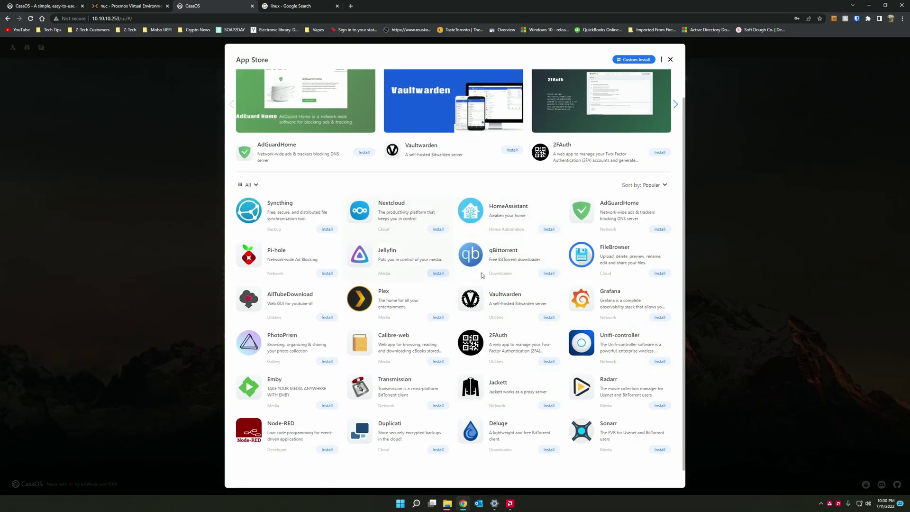
pyautogui.scroll(1, 540, 233)
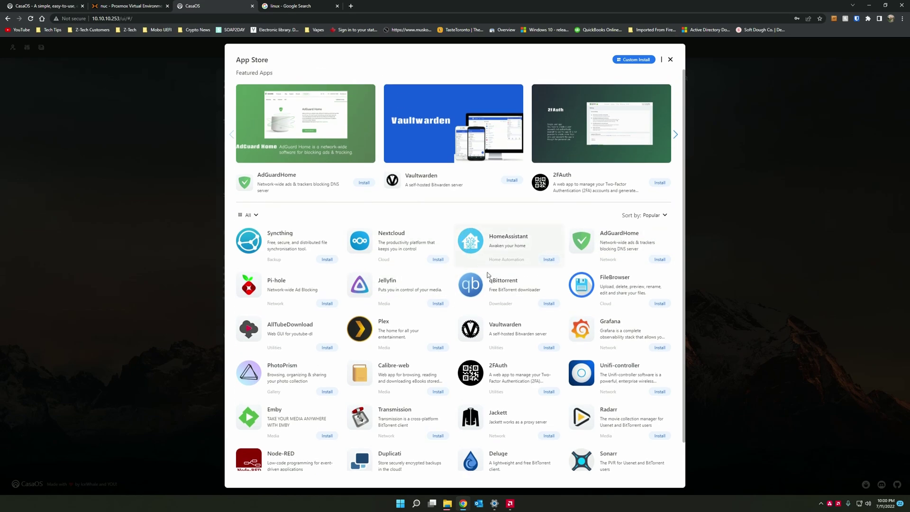
pyautogui.click(250, 219)
pyautogui.click(350, 216)
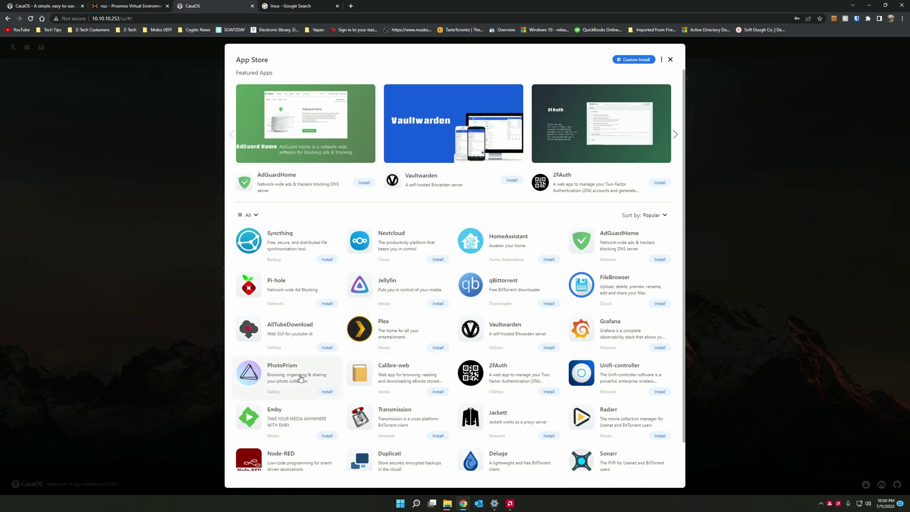
pyautogui.scroll(-1, 569, 351)
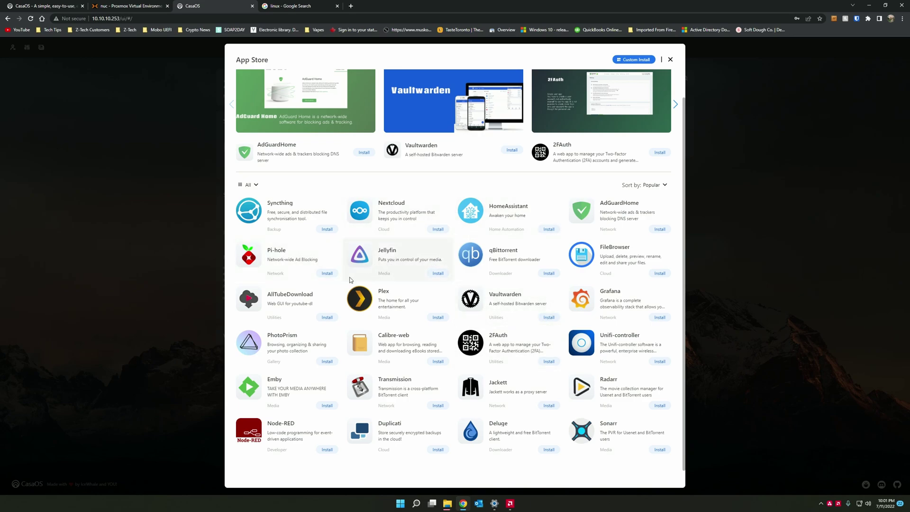
# - Install PhotoPrism from the App Store, accepting the default account notice
pyautogui.click(327, 362)
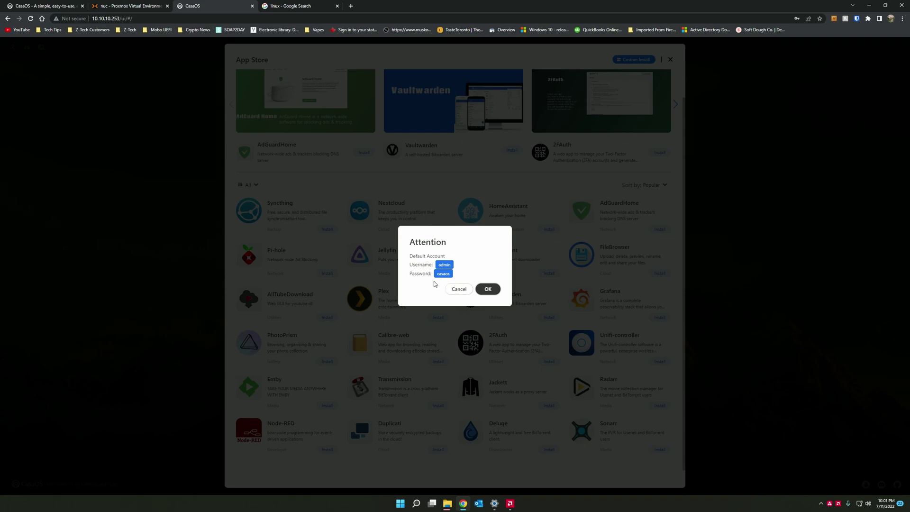
pyautogui.click(494, 291)
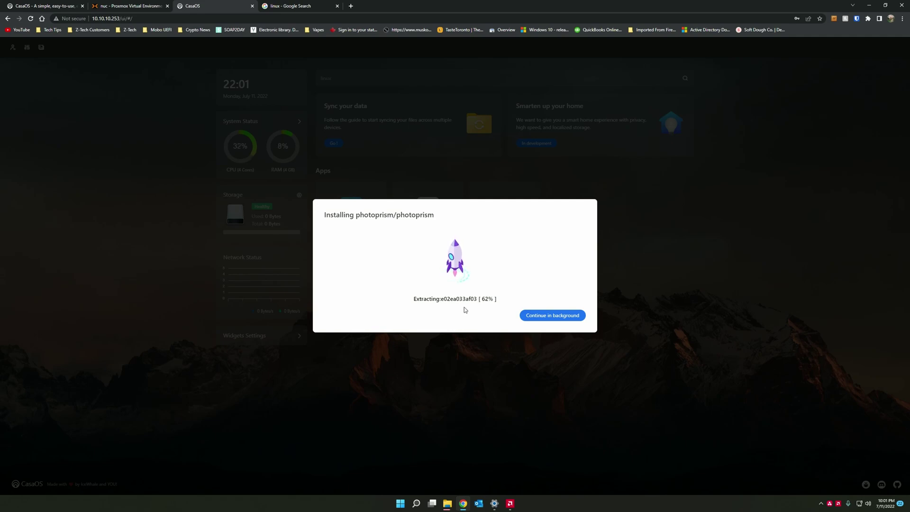
# - Check container 107's Summary in Proxmox, then return to the CasaOS dashboard
pyautogui.click(135, 2)
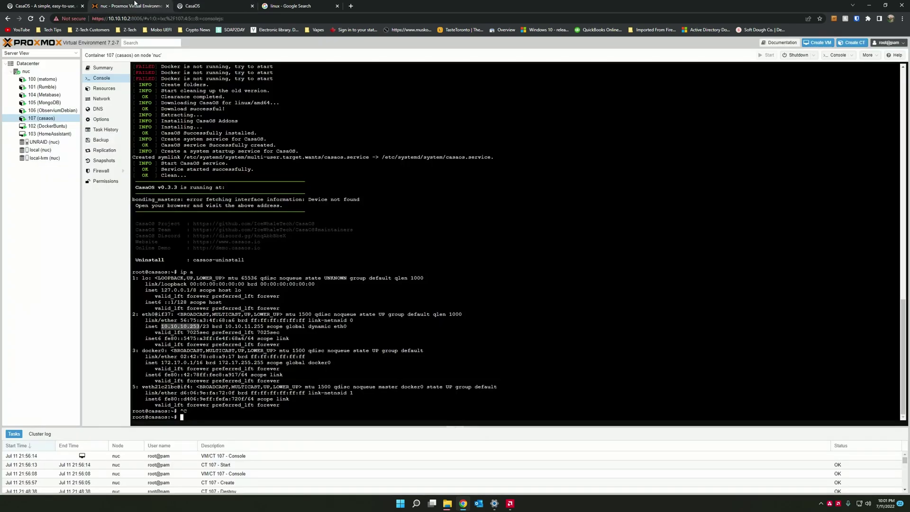
pyautogui.click(103, 67)
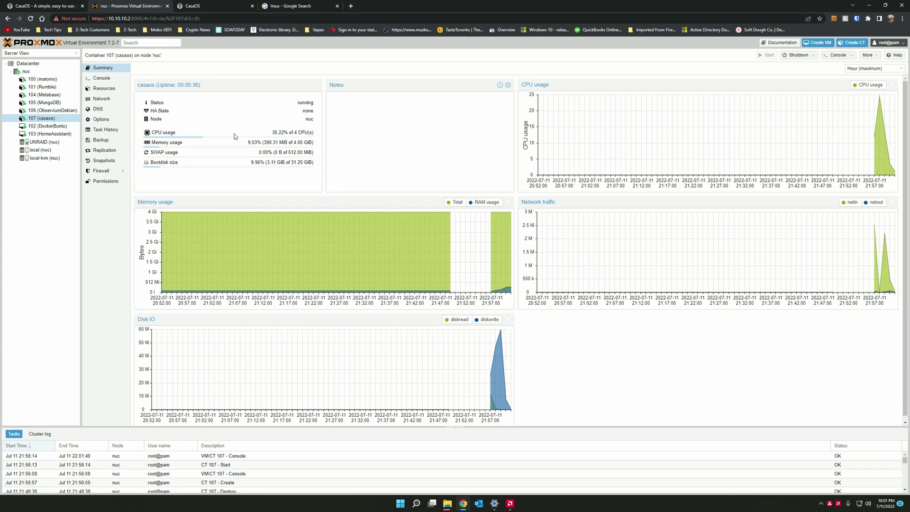
pyautogui.click(220, 5)
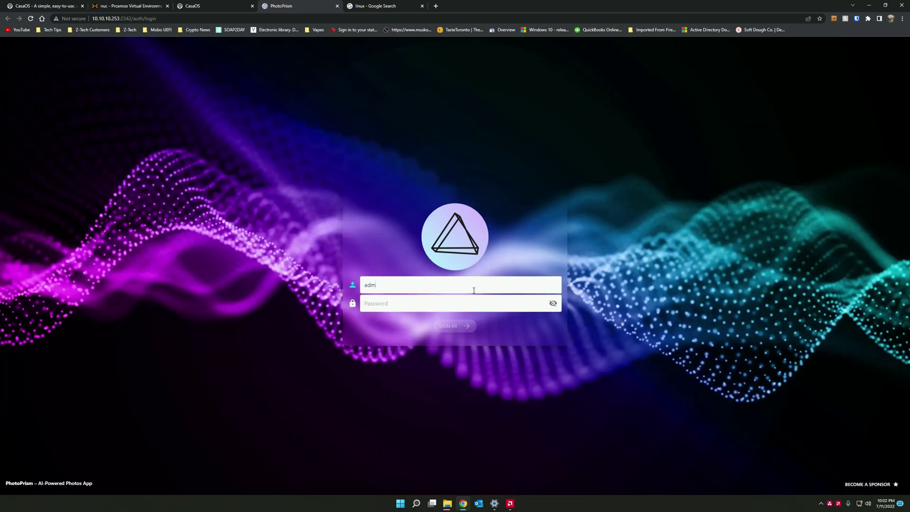
# - Sign in to PhotoPrism with the default admin username and password
pyautogui.write('in')
pyautogui.press('Tab')
pyautogui.write('••••••')
pyautogui.press('Return')
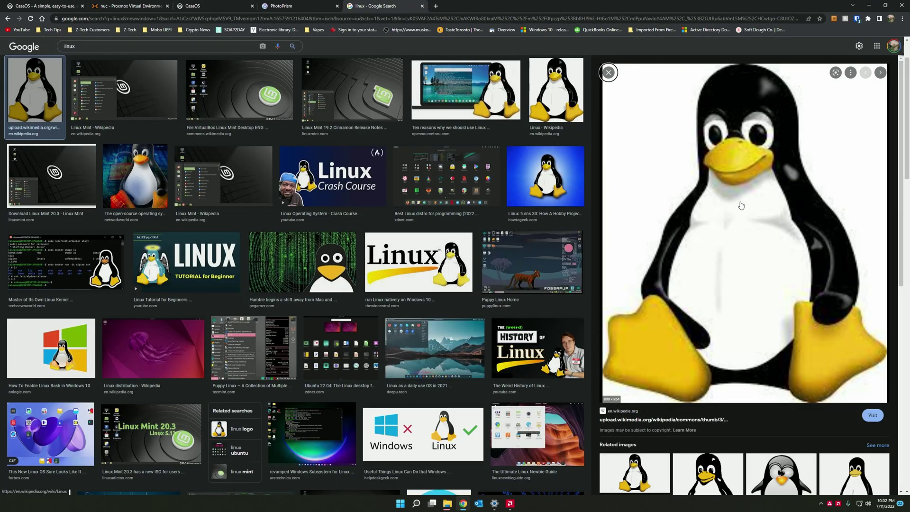
# - Save the penguin image into a new Desktop folder named CASOSTEST
pyautogui.rightClick(741, 206)
pyautogui.click(783, 267)
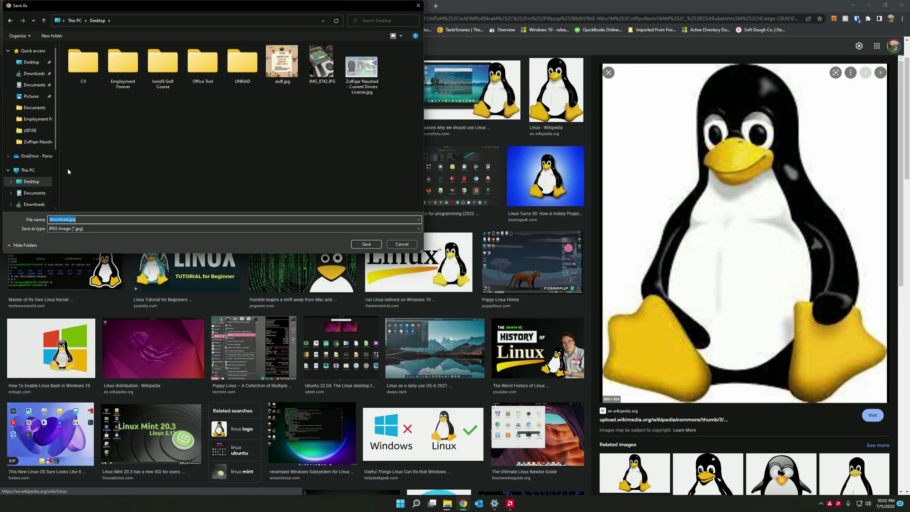
pyautogui.click(46, 37)
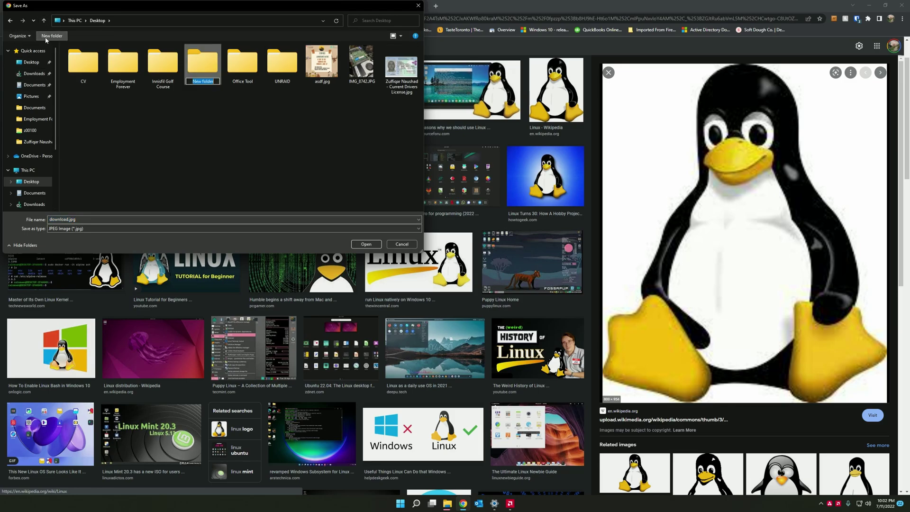
pyautogui.write('CASOSTEST')
pyautogui.press('Return')
pyautogui.press('Return')
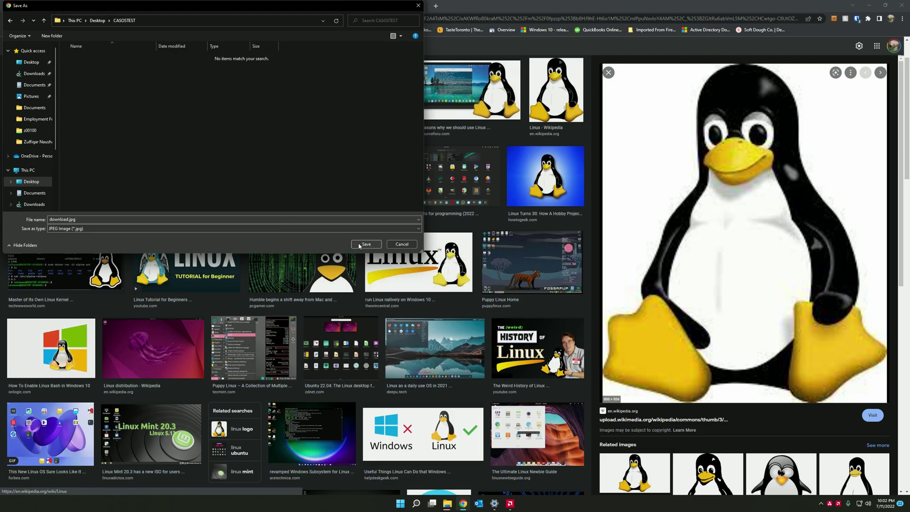
pyautogui.click(366, 244)
# - Save the Linux Tutorial for Beginners image and the king penguin image
pyautogui.click(213, 275)
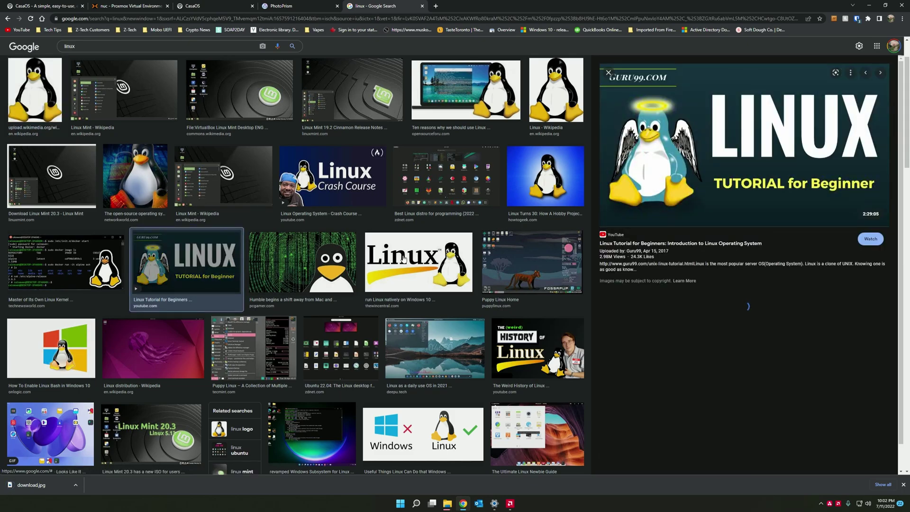
pyautogui.rightClick(737, 160)
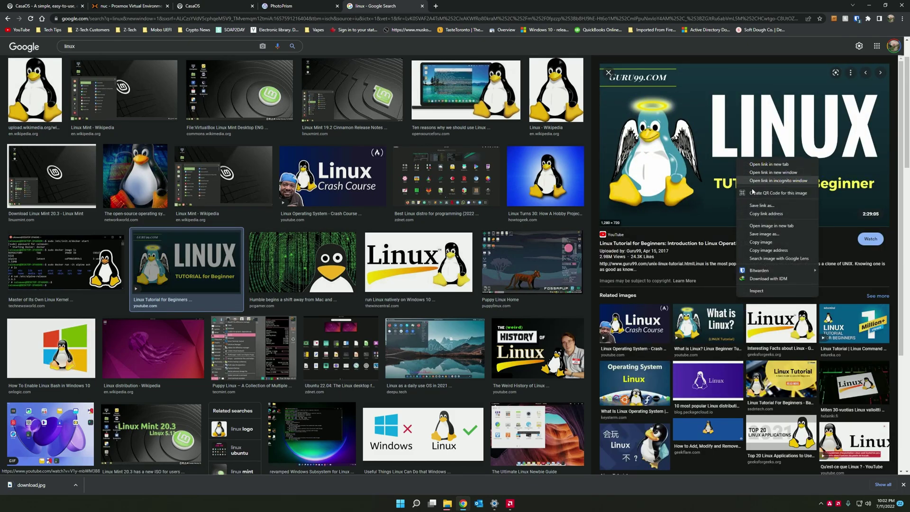
pyautogui.click(774, 239)
pyautogui.click(365, 243)
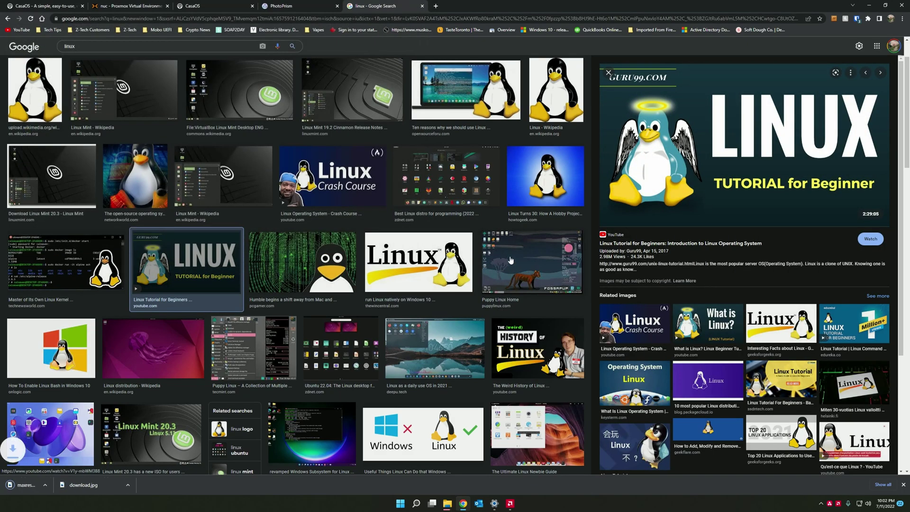
pyautogui.scroll(-8, 364, 264)
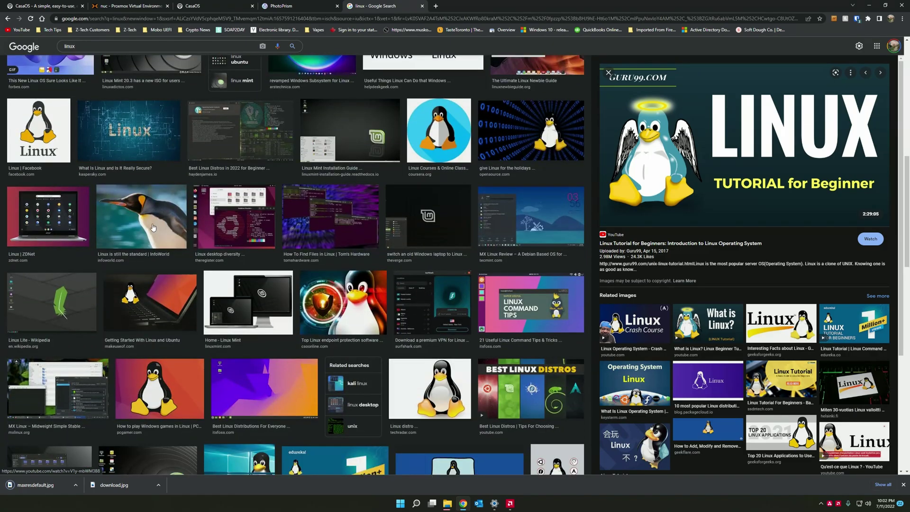
pyautogui.click(149, 223)
pyautogui.rightClick(740, 171)
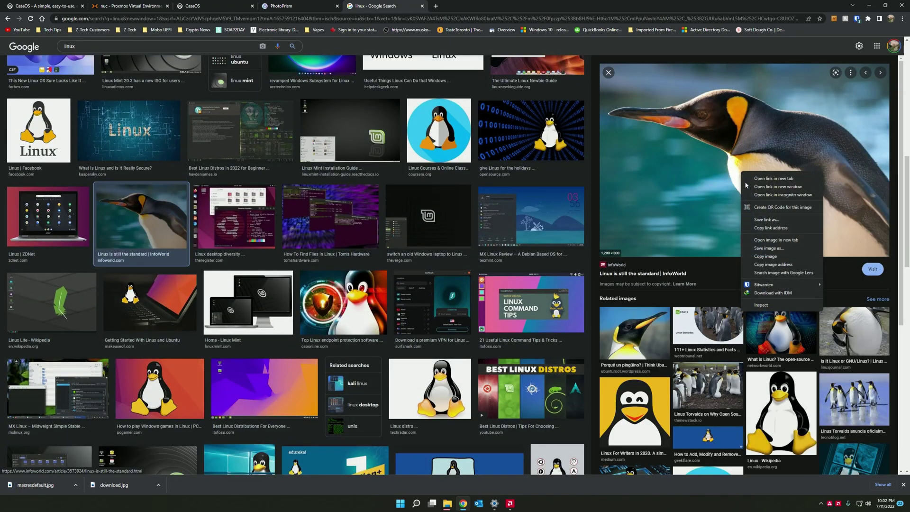
pyautogui.click(778, 252)
pyautogui.click(366, 243)
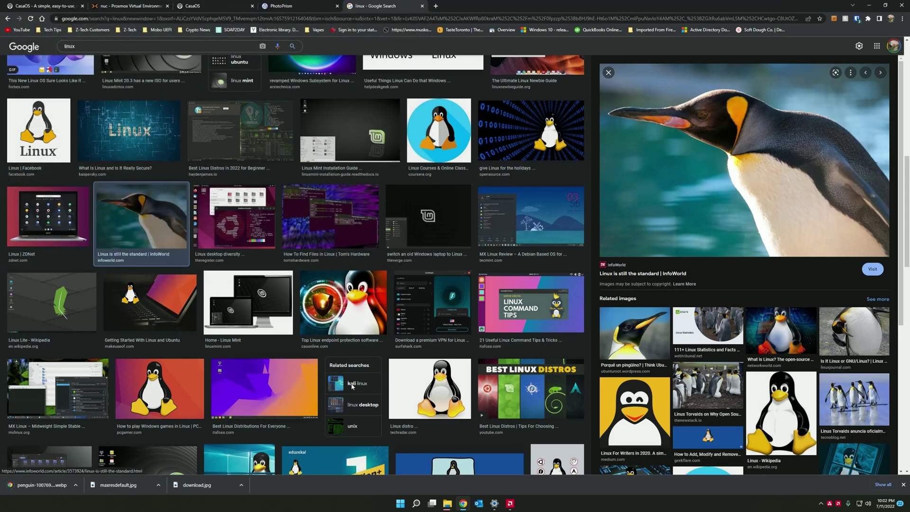
# - Save the Linux Mint desktop screenshot as mint-20-screenshot.jpg, then return to PhotoPrism
pyautogui.scroll(-1, 456, 310)
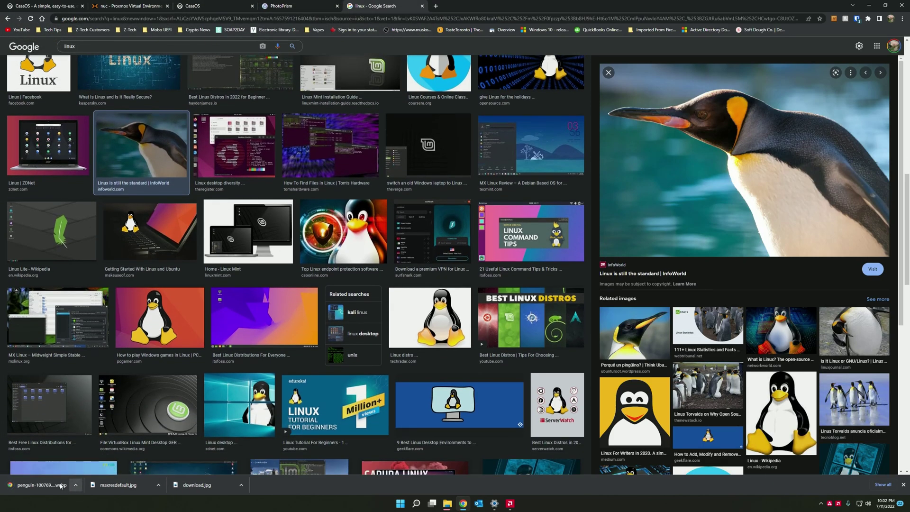
pyautogui.click(60, 396)
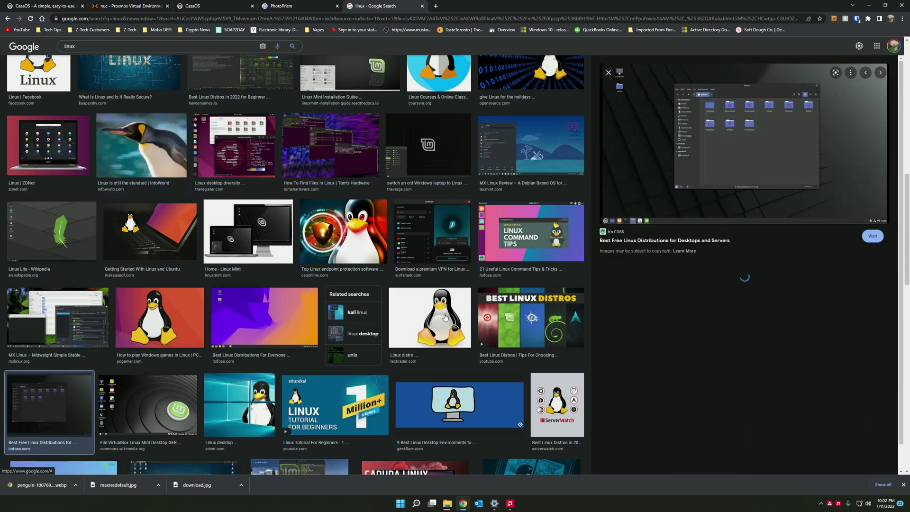
pyautogui.rightClick(722, 156)
pyautogui.click(749, 229)
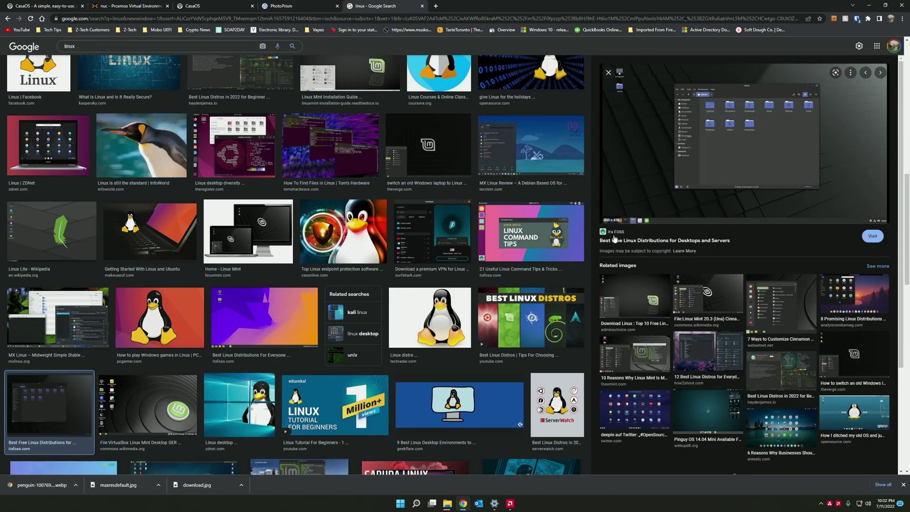
pyautogui.click(367, 243)
pyautogui.click(299, 5)
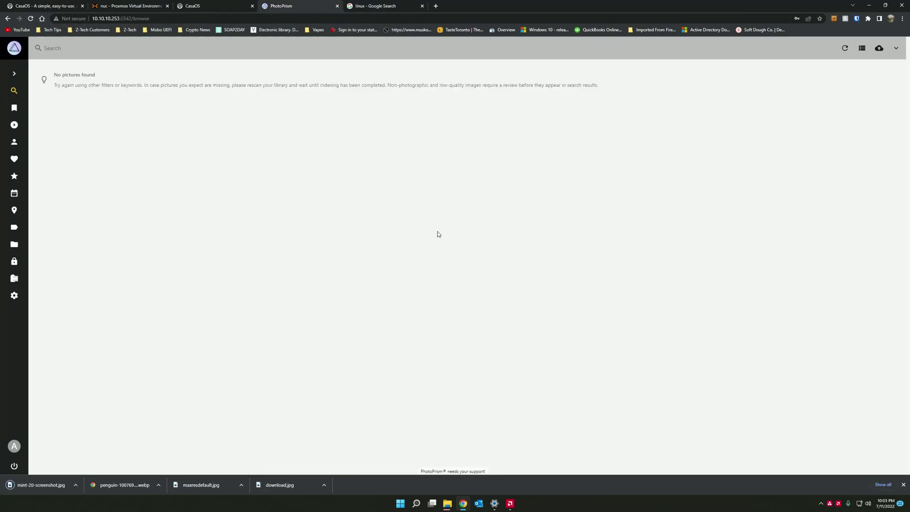
# - Upload all four images from the Desktop CASOSTEST folder to PhotoPrism
pyautogui.click(880, 48)
pyautogui.click(33, 126)
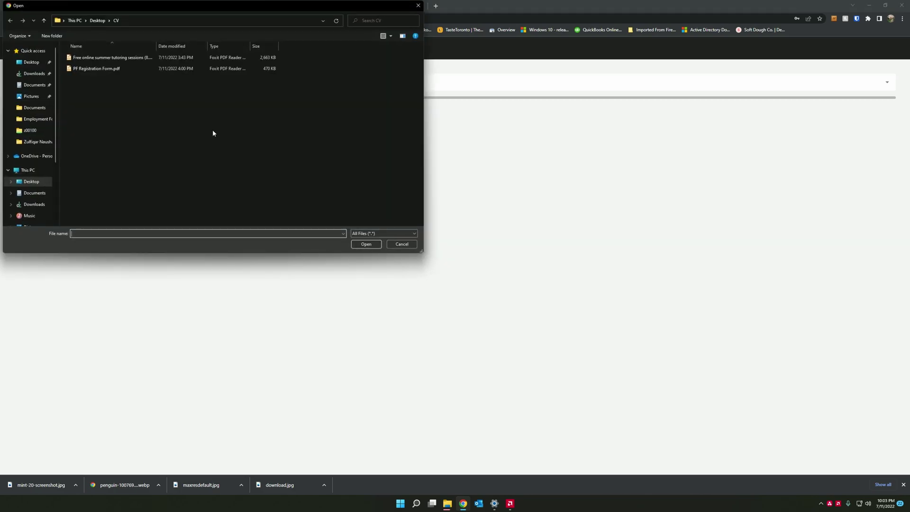
pyautogui.click(98, 21)
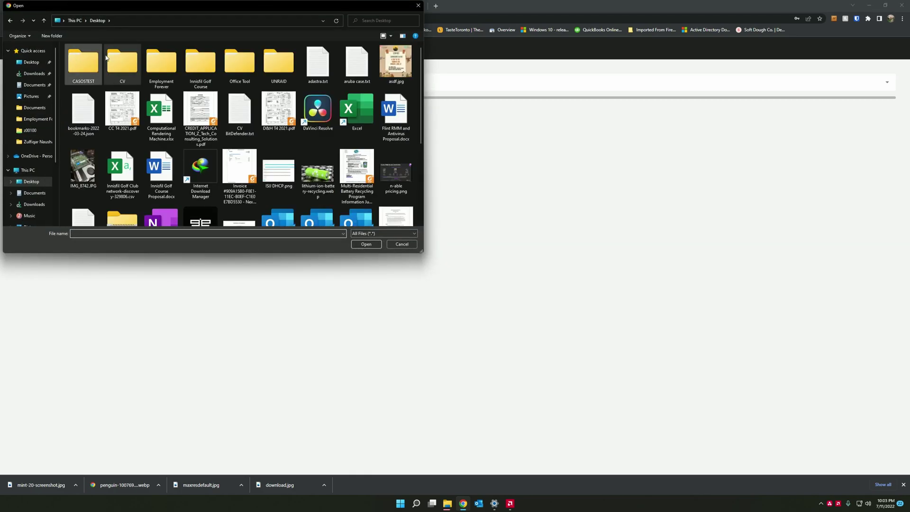
pyautogui.doubleClick(83, 60)
pyautogui.moveTo(274, 129); pyautogui.dragTo(65, 44)
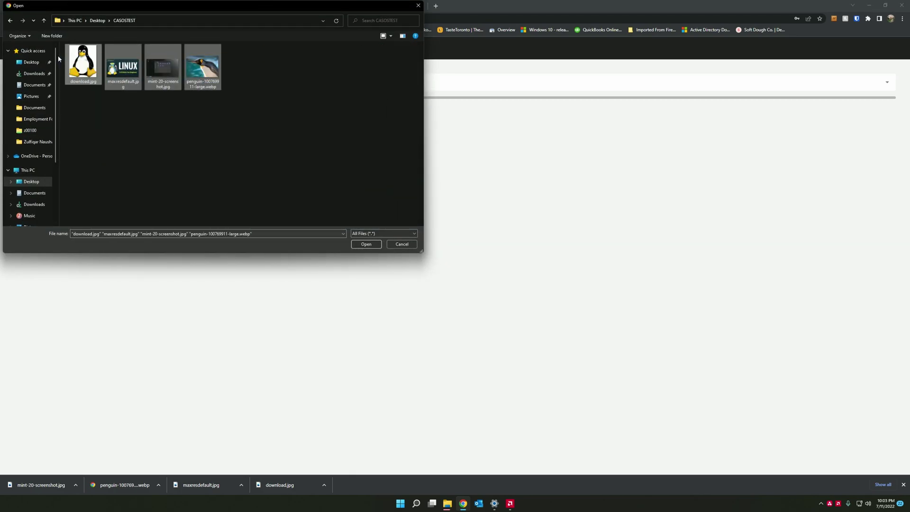
pyautogui.click(375, 246)
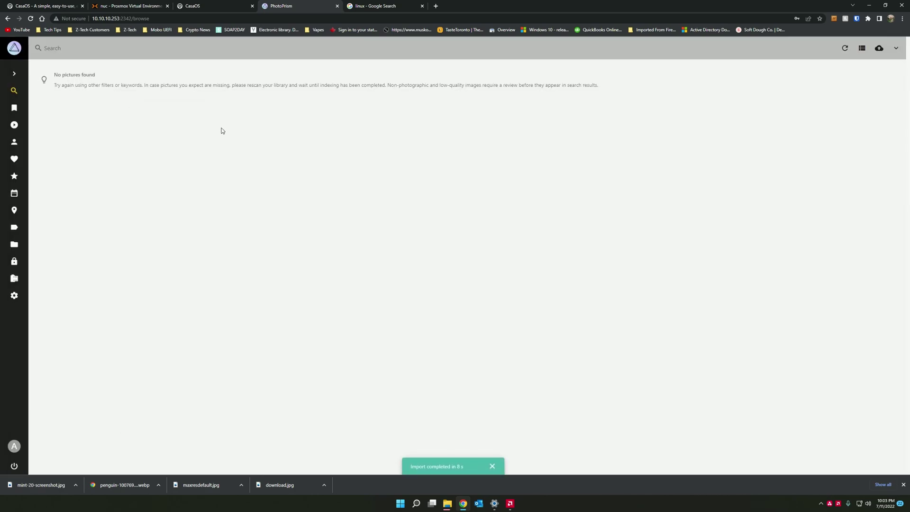
# - Approve Mint Screenshot, Penguin Large, Maxresdefault and Portrait in the Review view
pyautogui.click(15, 75)
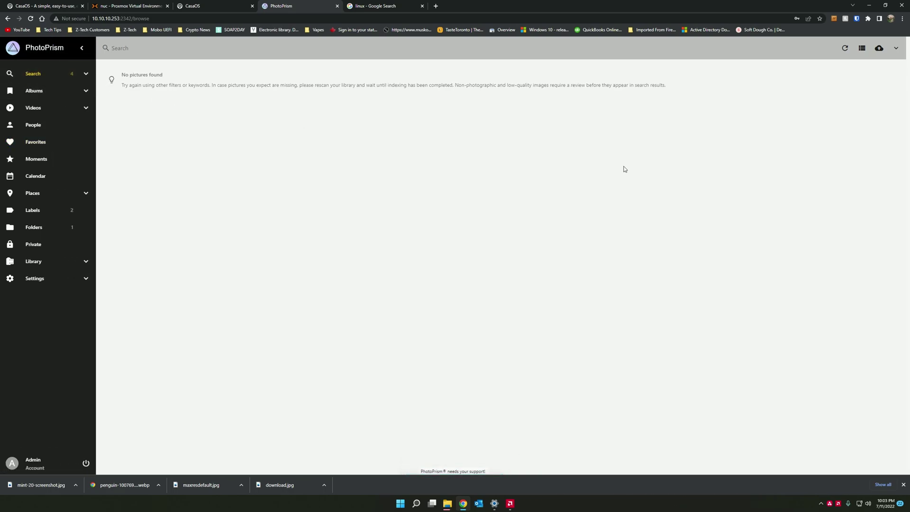
pyautogui.click(850, 47)
pyautogui.click(86, 73)
pyautogui.click(47, 177)
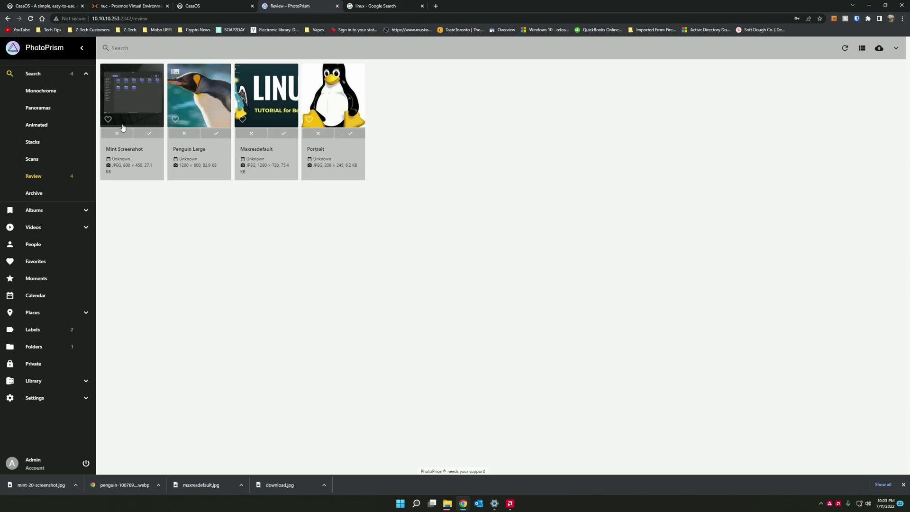
pyautogui.click(148, 134)
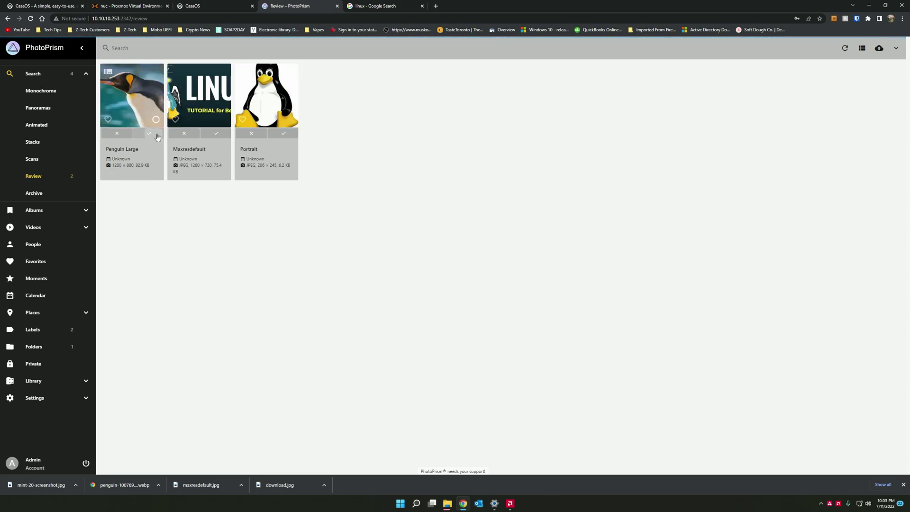
pyautogui.click(148, 134)
pyautogui.click(148, 134)
pyautogui.click(148, 134)
# - Browse all photos and flip through the four pictures in the full-screen viewer
pyautogui.click(52, 74)
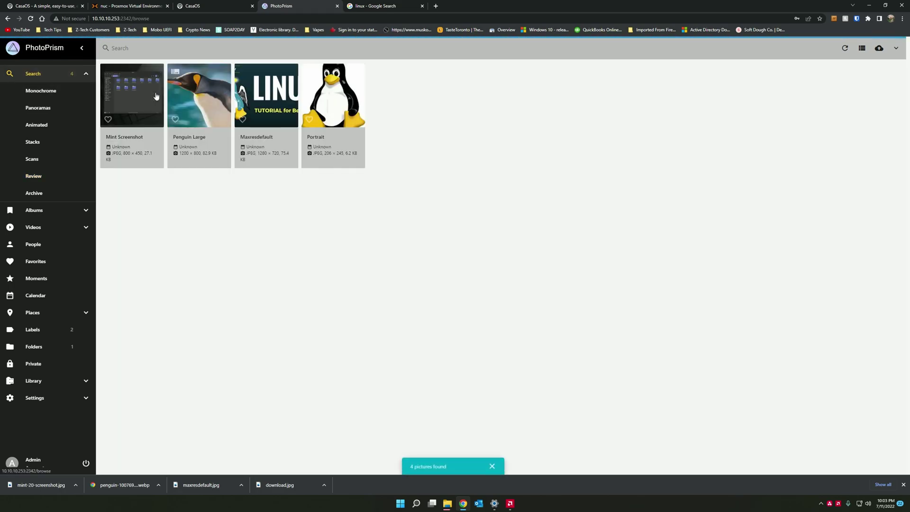
pyautogui.click(271, 97)
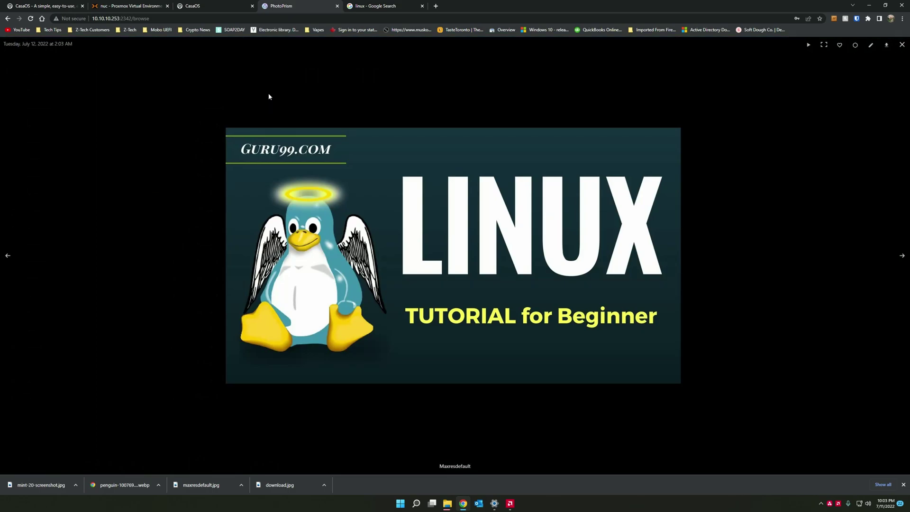
pyautogui.press('Right')
pyautogui.press('Left')
pyautogui.press('Left')
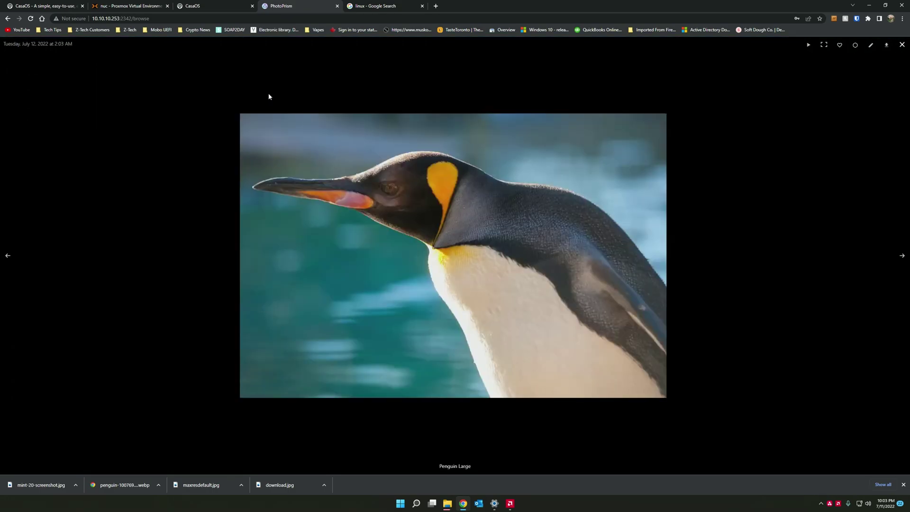
pyautogui.press('Right')
pyautogui.press('Right')
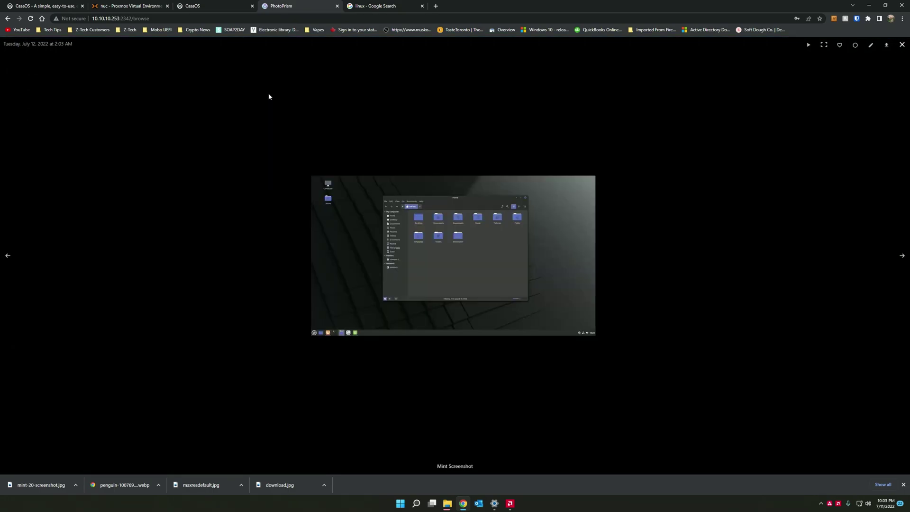
pyautogui.press('Left')
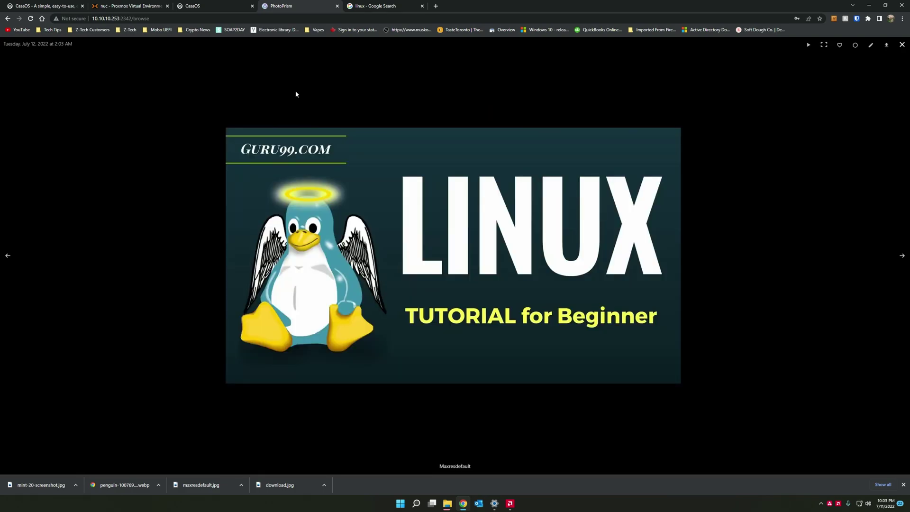
pyautogui.click(902, 45)
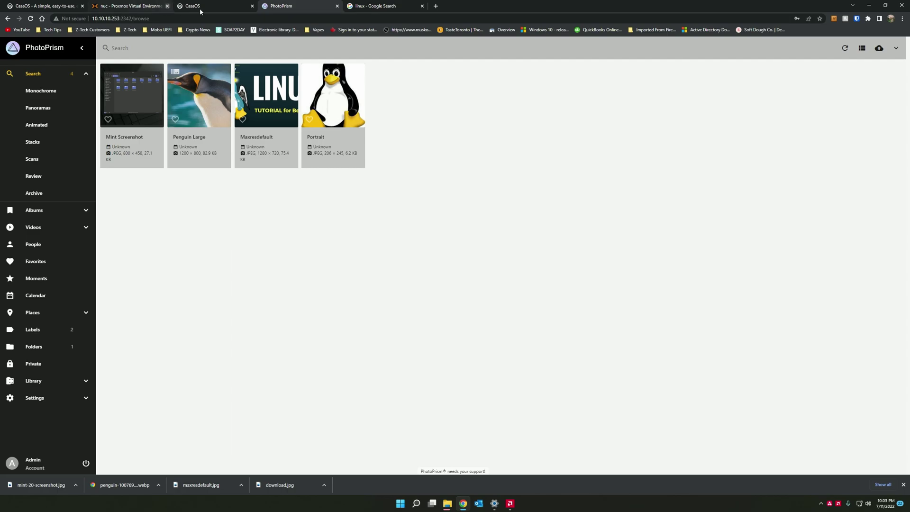
# - Install Node-RED from the CasaOS App Store
pyautogui.click(221, 8)
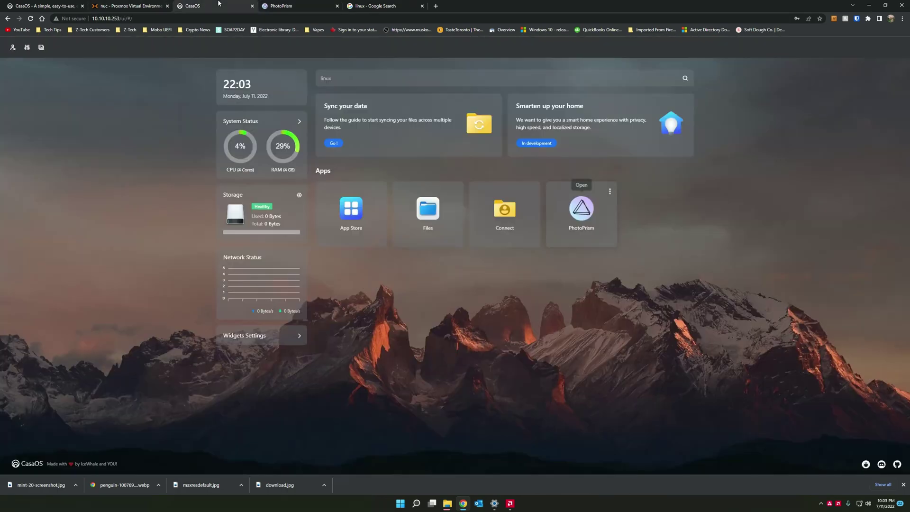
pyautogui.click(351, 214)
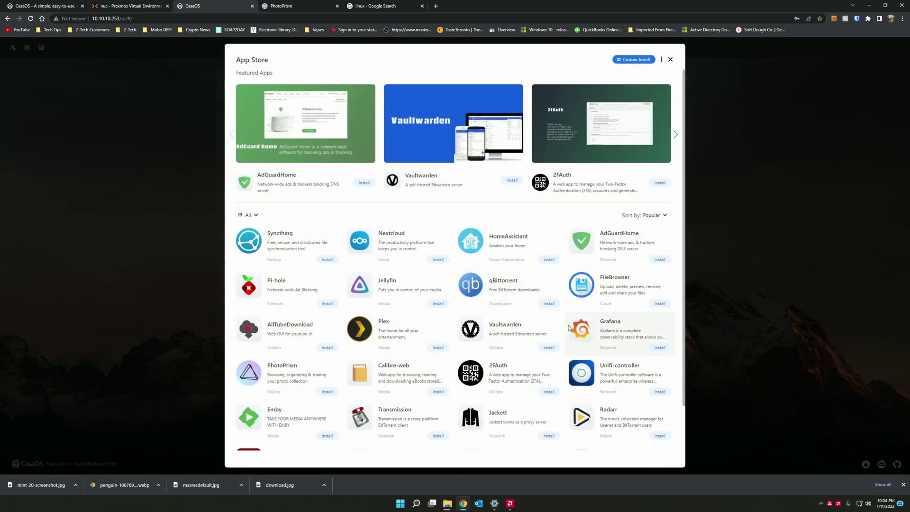
pyautogui.scroll(-1, 459, 321)
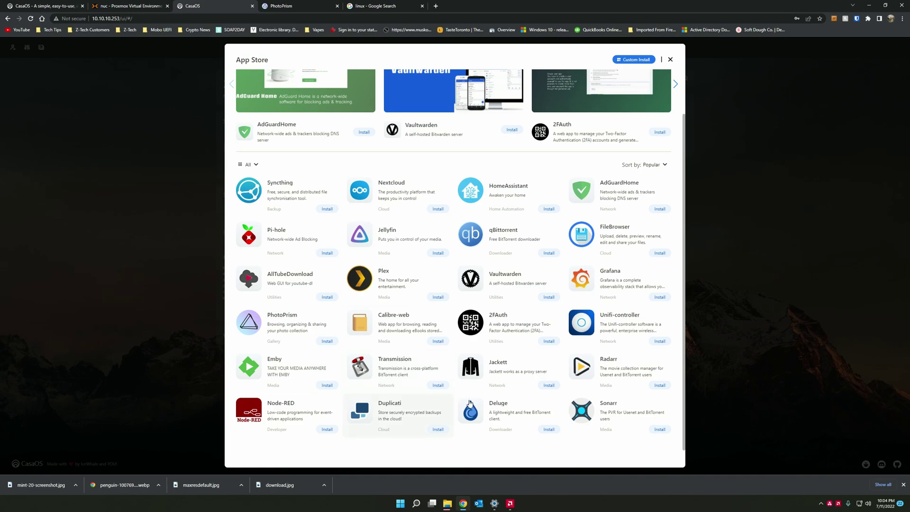
pyautogui.click(327, 429)
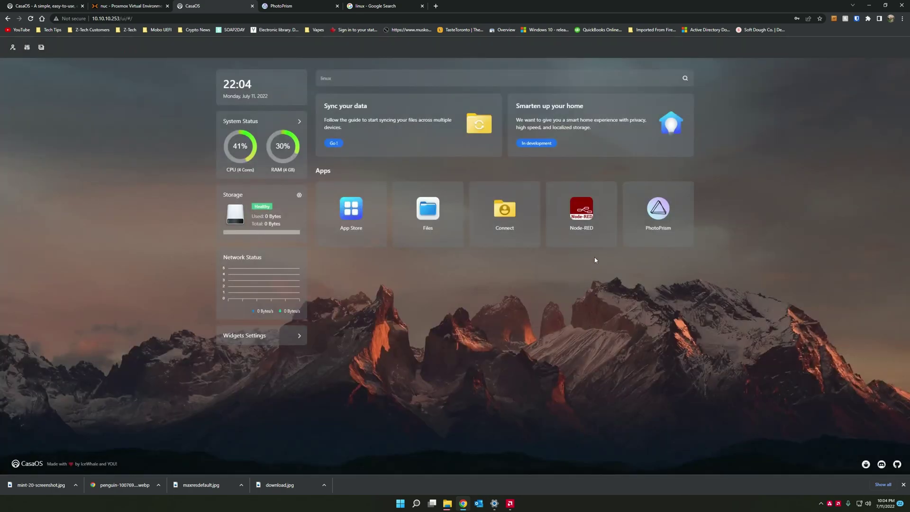
# - Open Node-RED, step through its version 2.2 welcome tour, then close it
pyautogui.click(582, 212)
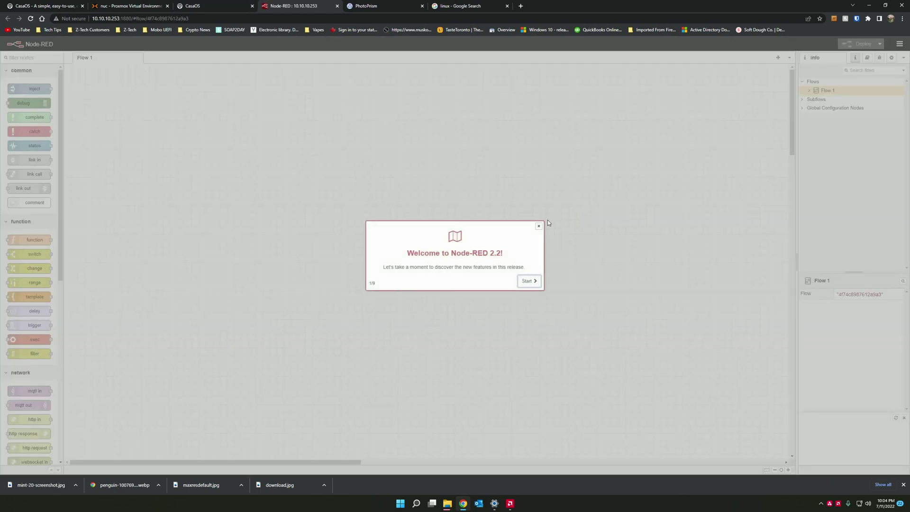
pyautogui.click(530, 282)
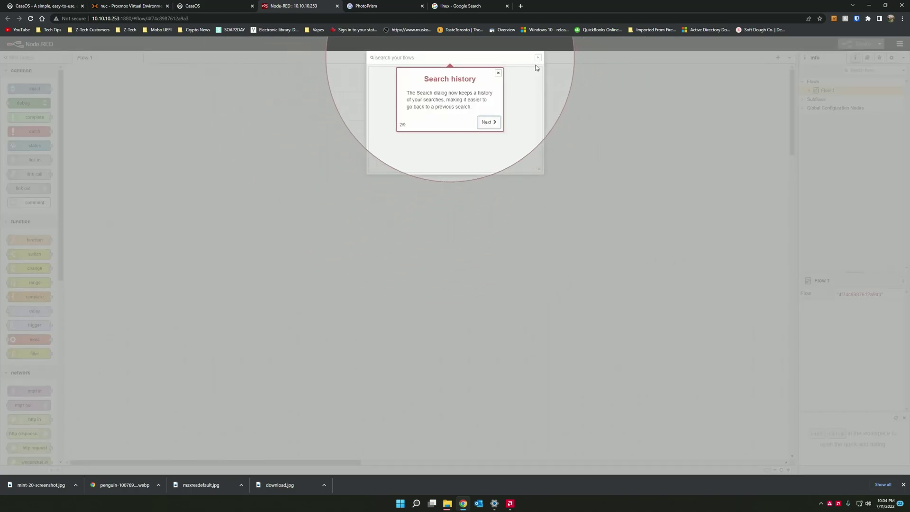
pyautogui.click(493, 121)
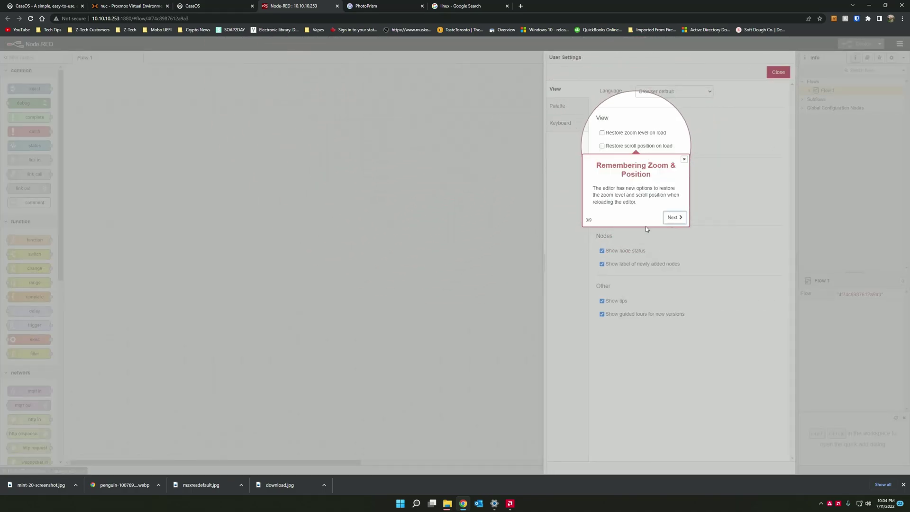
pyautogui.click(676, 217)
pyautogui.click(530, 298)
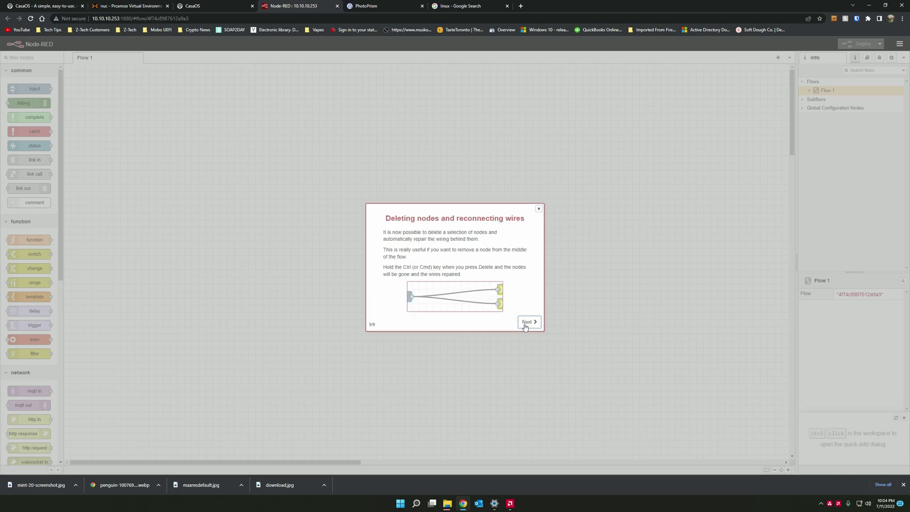
pyautogui.click(530, 322)
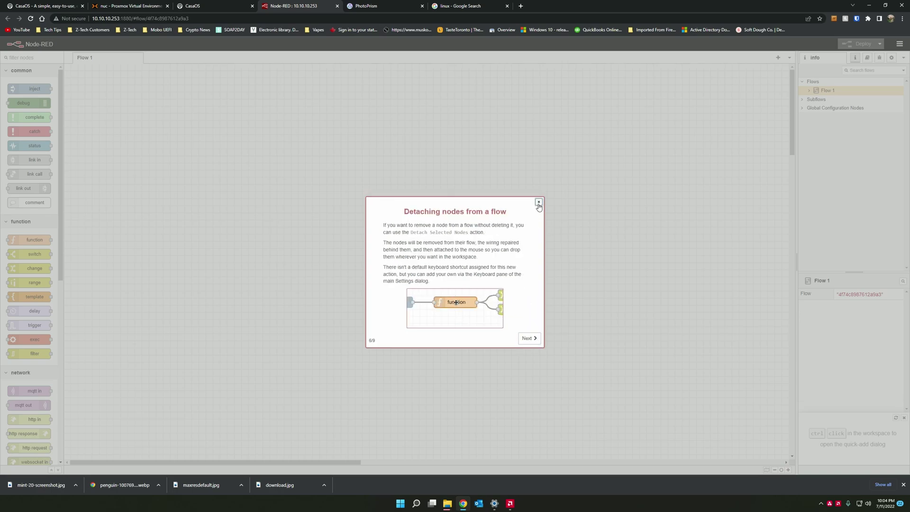
pyautogui.click(539, 201)
pyautogui.scroll(-5, 179, 307)
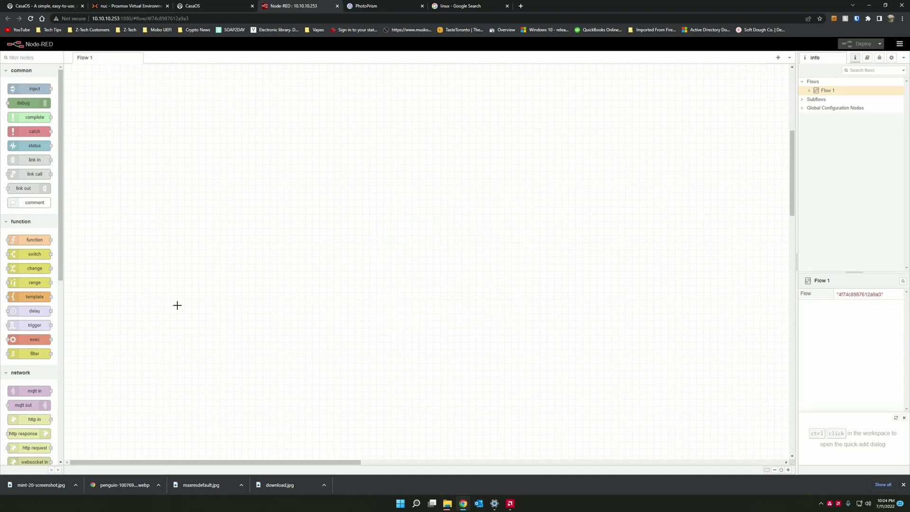
pyautogui.scroll(5, 224, 319)
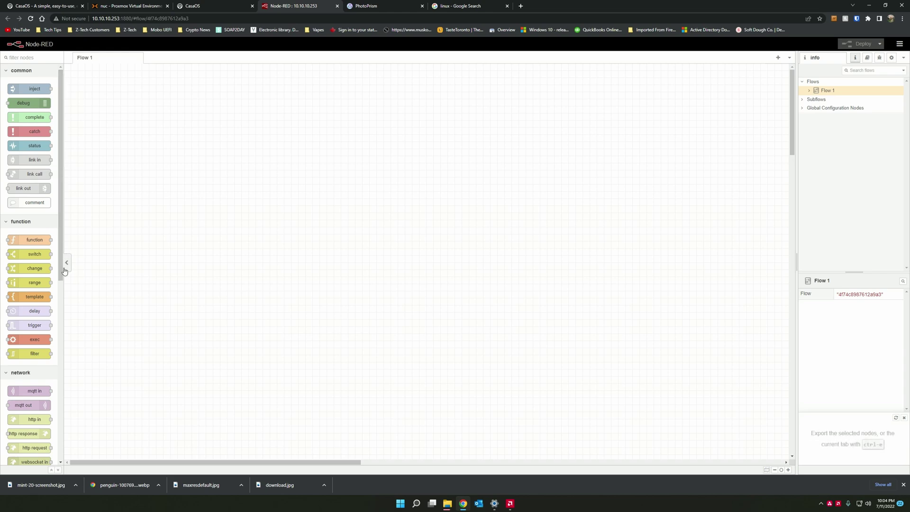
pyautogui.scroll(-6, 23, 318)
pyautogui.scroll(-1, 24, 317)
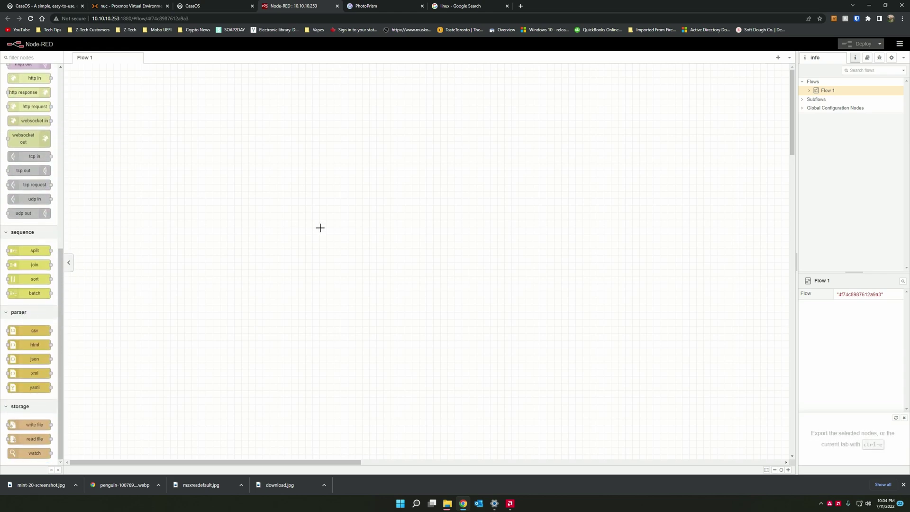
pyautogui.click(199, 6)
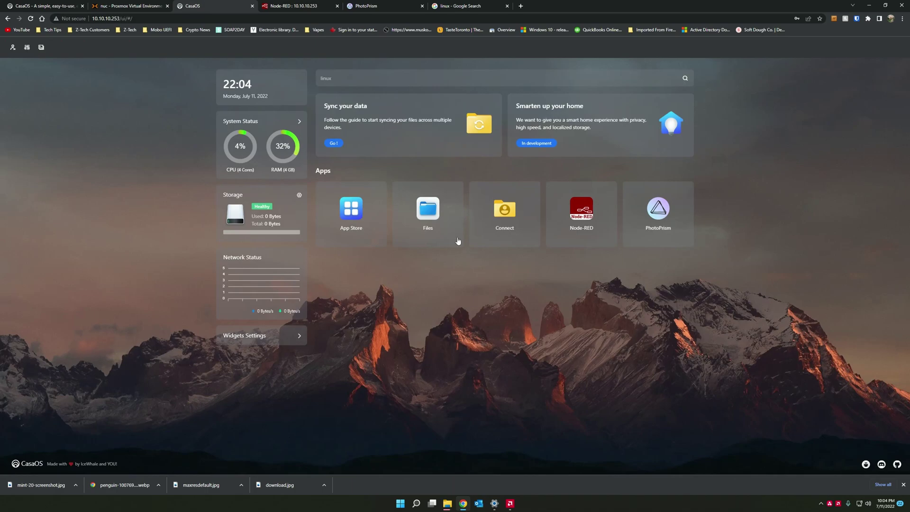
pyautogui.click(287, 336)
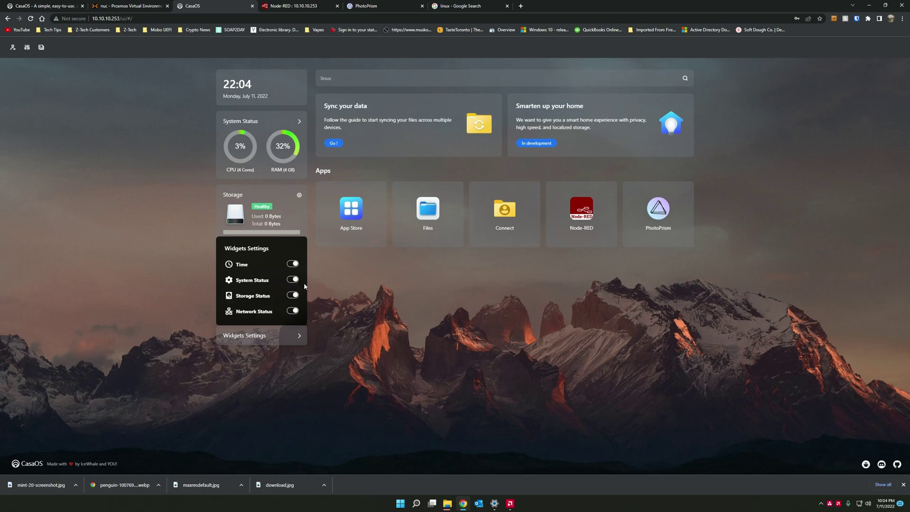
pyautogui.click(293, 264)
pyautogui.click(294, 223)
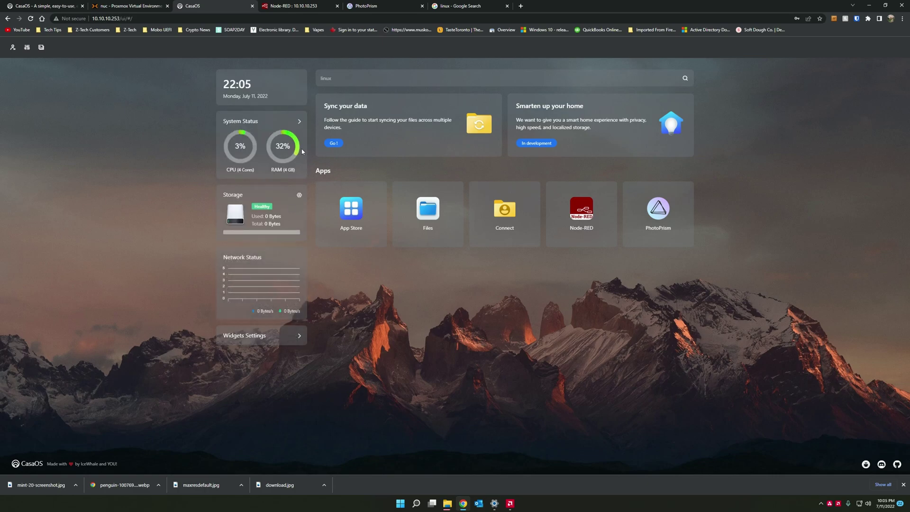
pyautogui.click(299, 195)
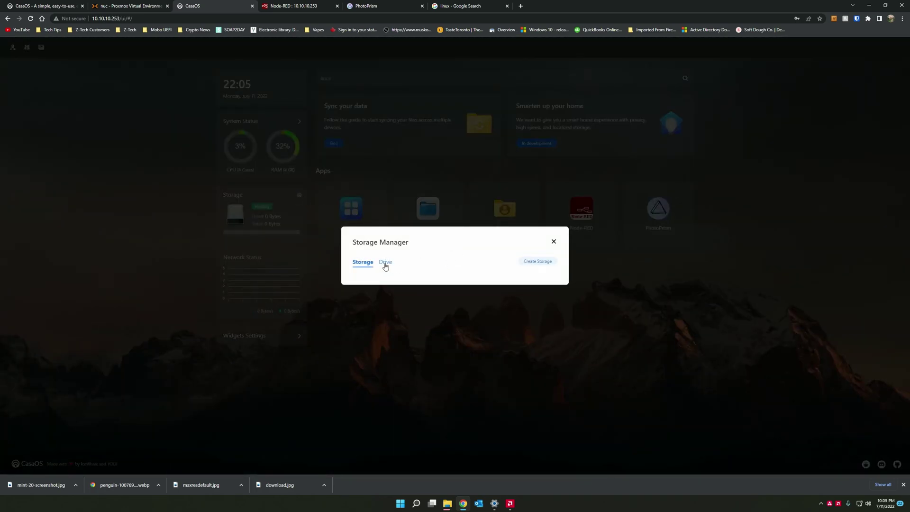
pyautogui.click(385, 265)
pyautogui.click(360, 243)
pyautogui.click(539, 262)
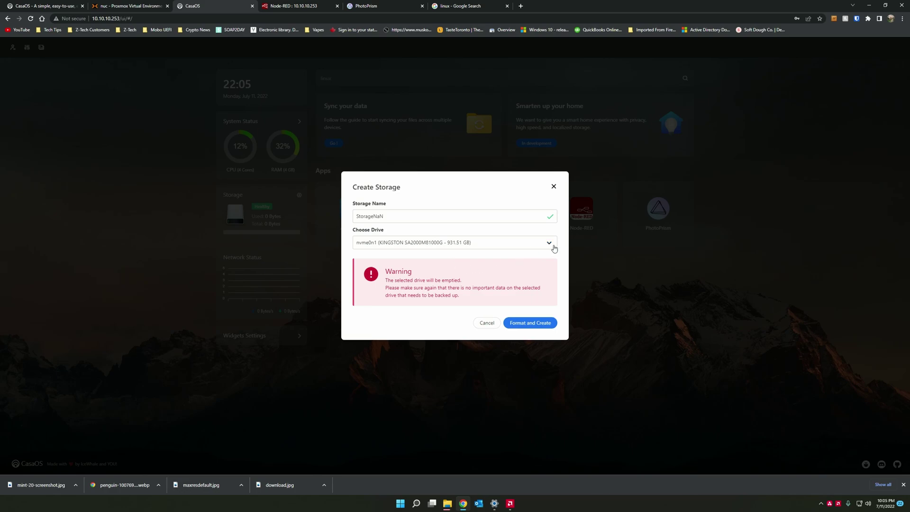
pyautogui.click(555, 248)
pyautogui.click(482, 195)
pyautogui.click(553, 186)
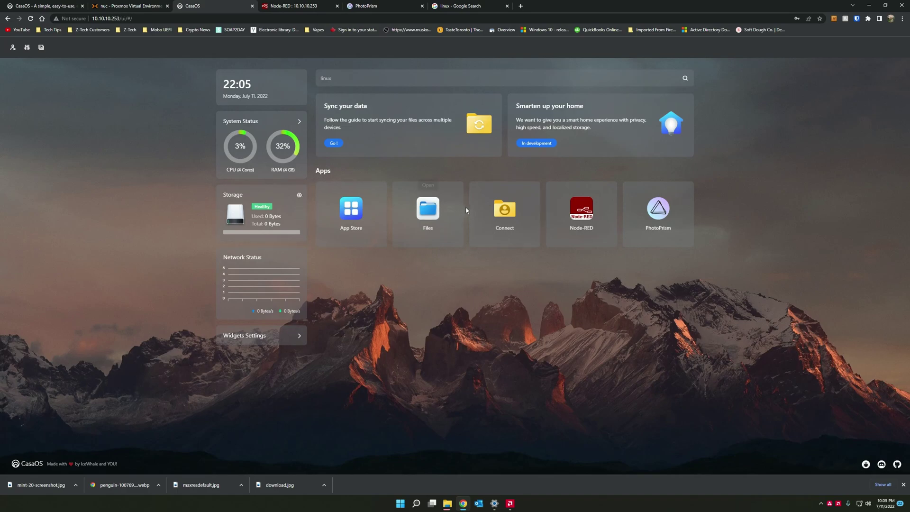
# - Browse the Files app's Gallery folder down to 2022/07, then close it
pyautogui.click(428, 209)
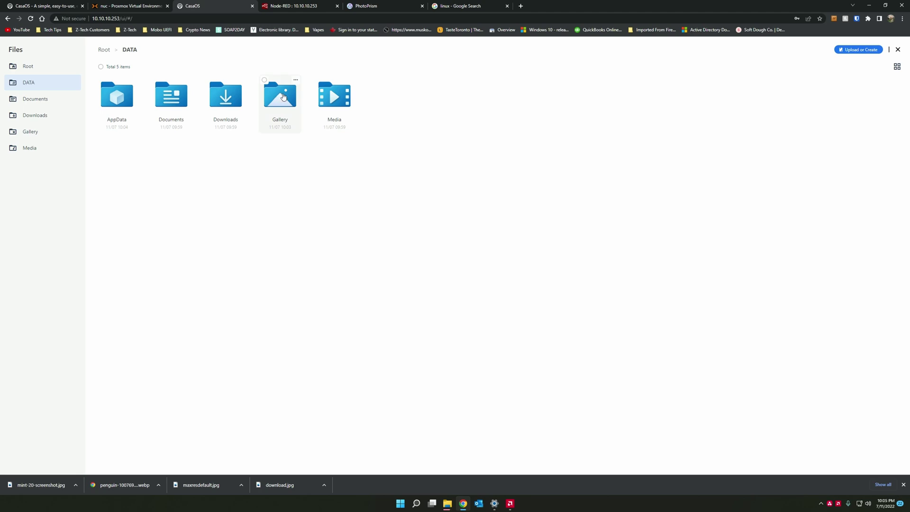
pyautogui.click(281, 93)
pyautogui.click(119, 97)
pyautogui.click(120, 97)
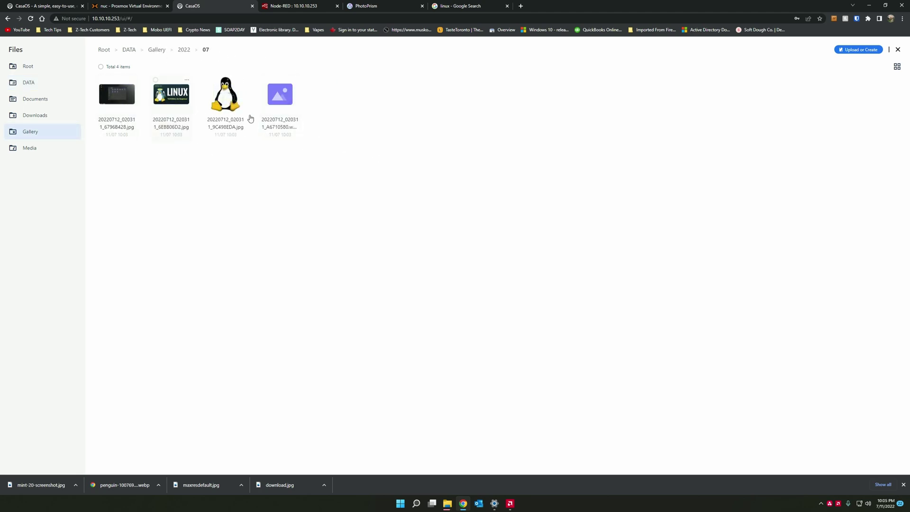
pyautogui.press('Escape')
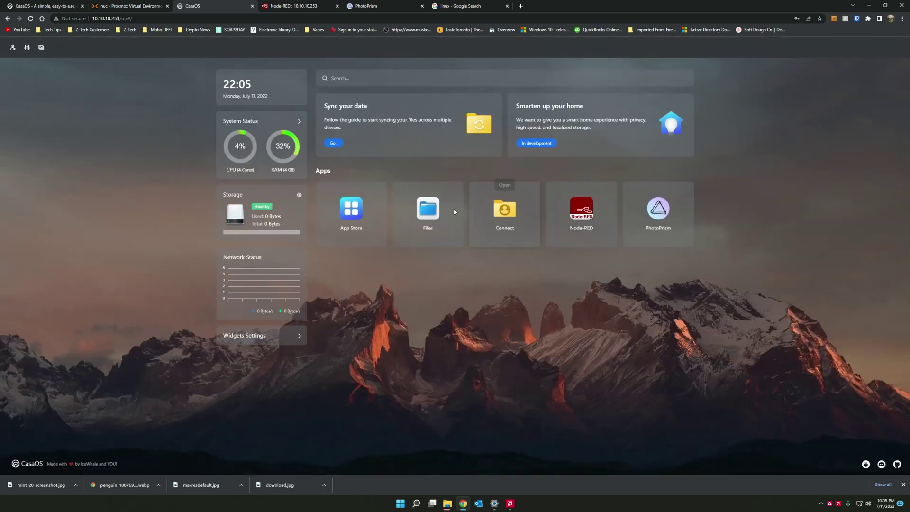
# - Glance into AppData, then create 'New Folder' inside DATA > Downloads
pyautogui.click(430, 207)
pyautogui.click(118, 102)
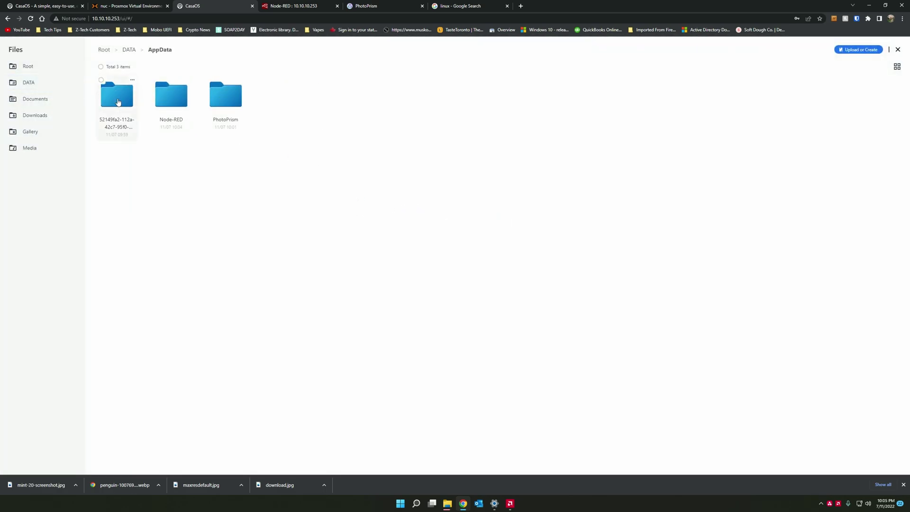
pyautogui.click(129, 49)
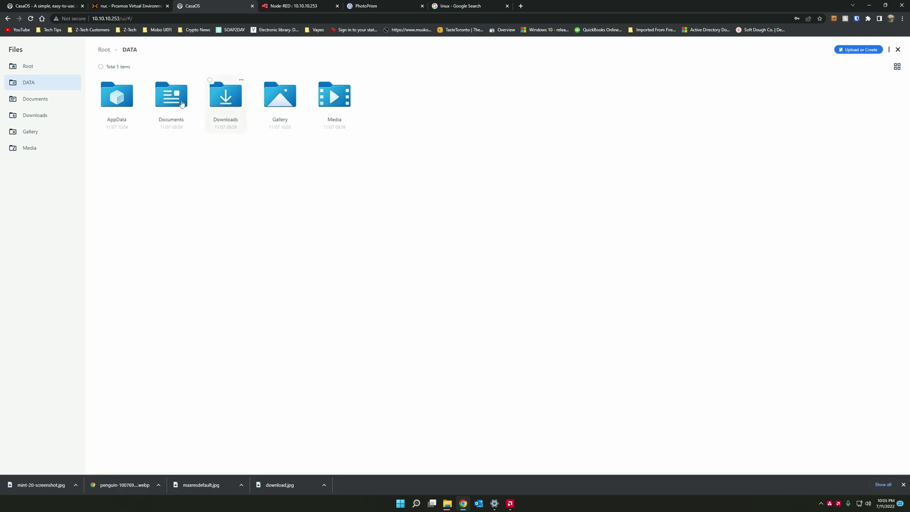
pyautogui.click(235, 105)
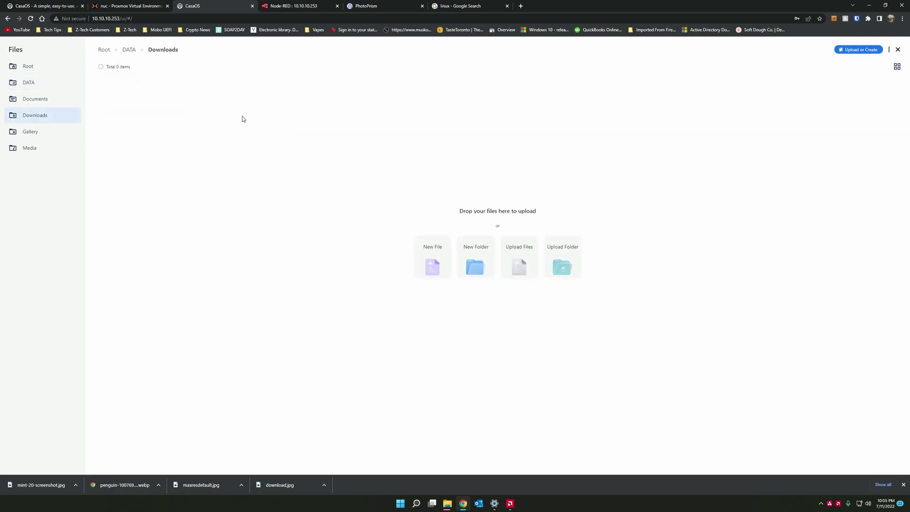
pyautogui.click(478, 262)
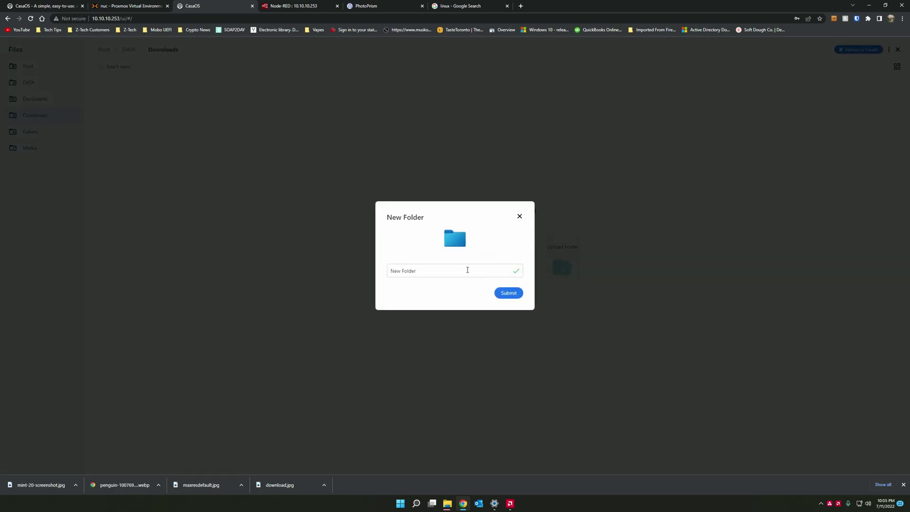
pyautogui.press('Return')
# - Upload all four images from the computer into New Folder and close Files
pyautogui.click(112, 97)
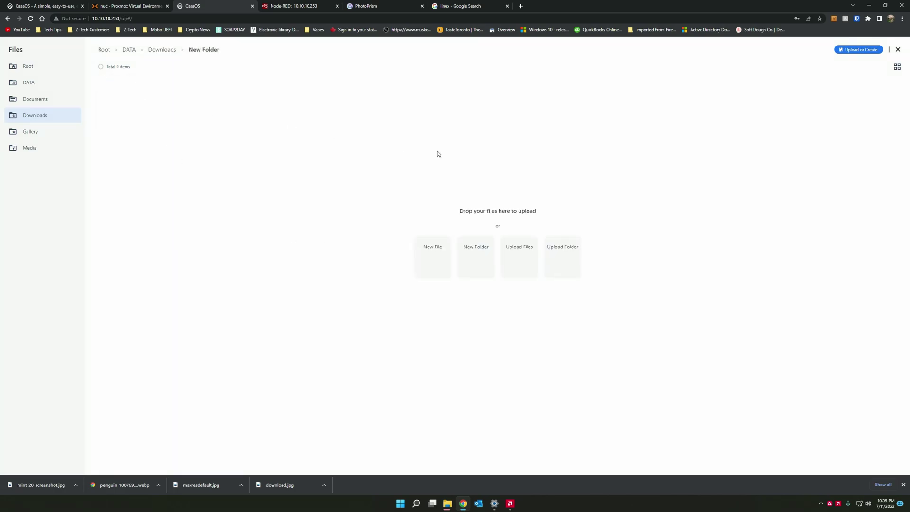
pyautogui.click(517, 263)
pyautogui.hotkey('ctrl', 'a')
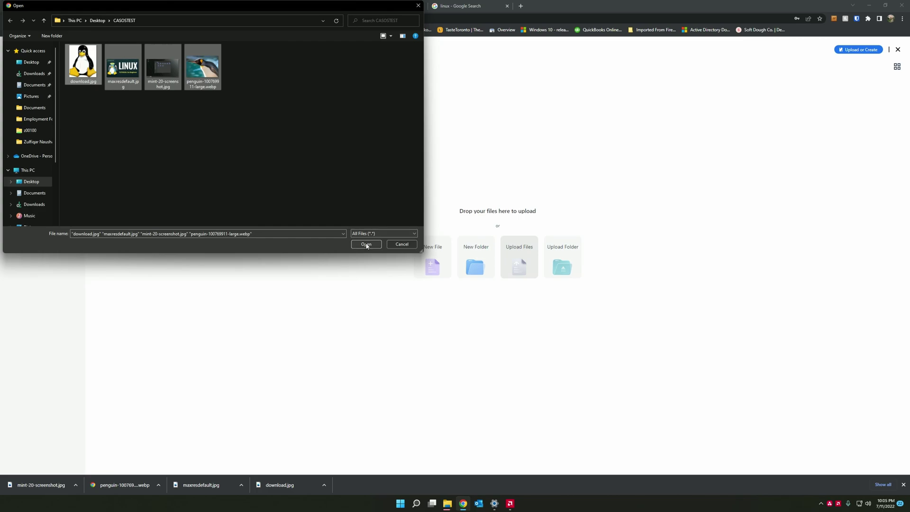
pyautogui.click(366, 245)
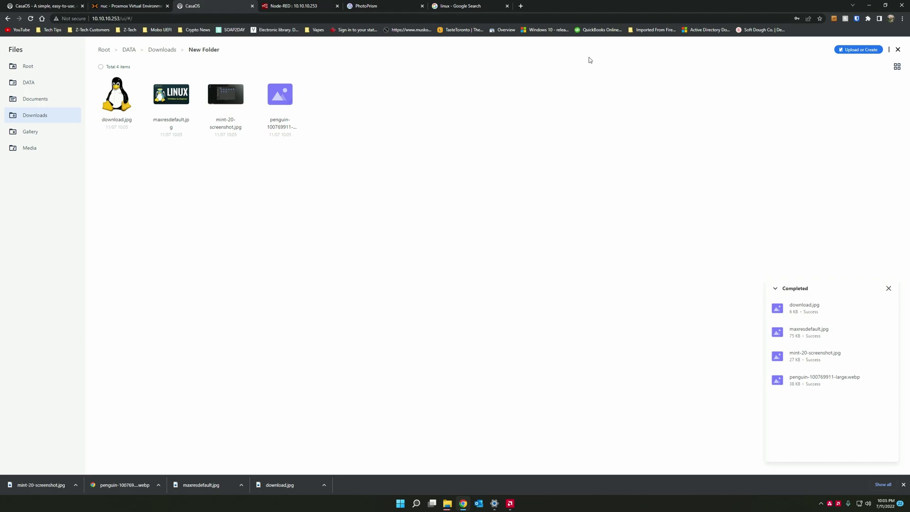
pyautogui.click(898, 52)
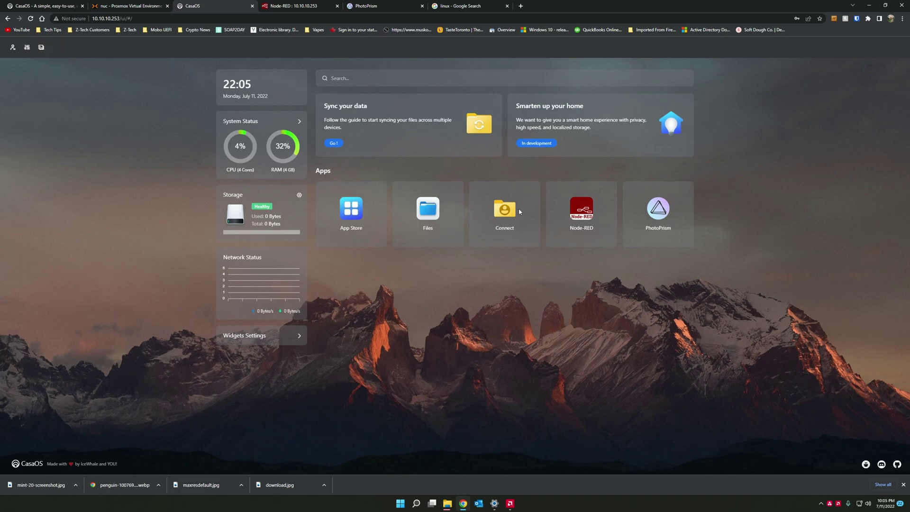
pyautogui.click(355, 205)
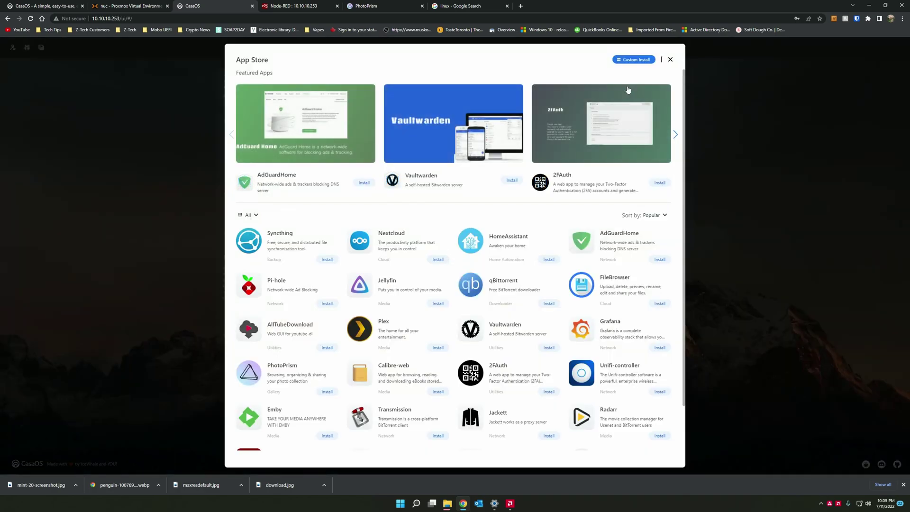
pyautogui.click(637, 60)
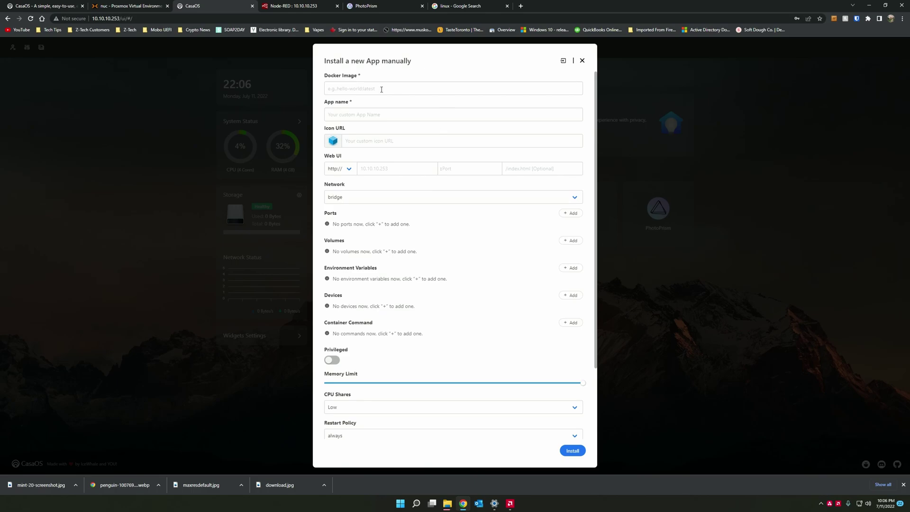
pyautogui.click(389, 116)
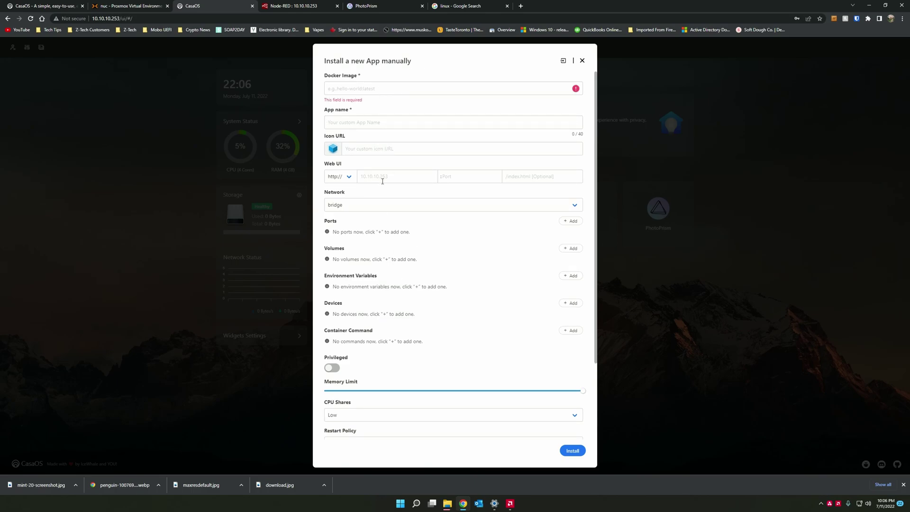
pyautogui.click(383, 180)
pyautogui.scroll(-2, 417, 296)
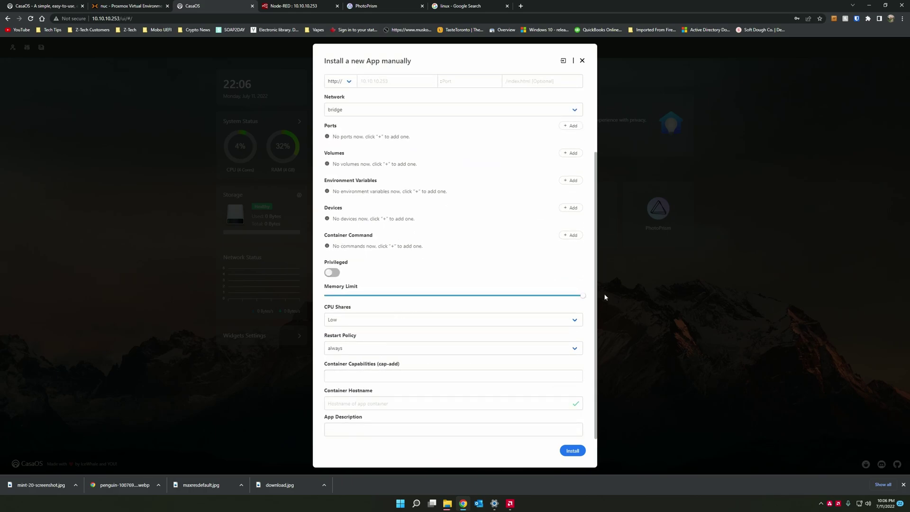
pyautogui.click(582, 60)
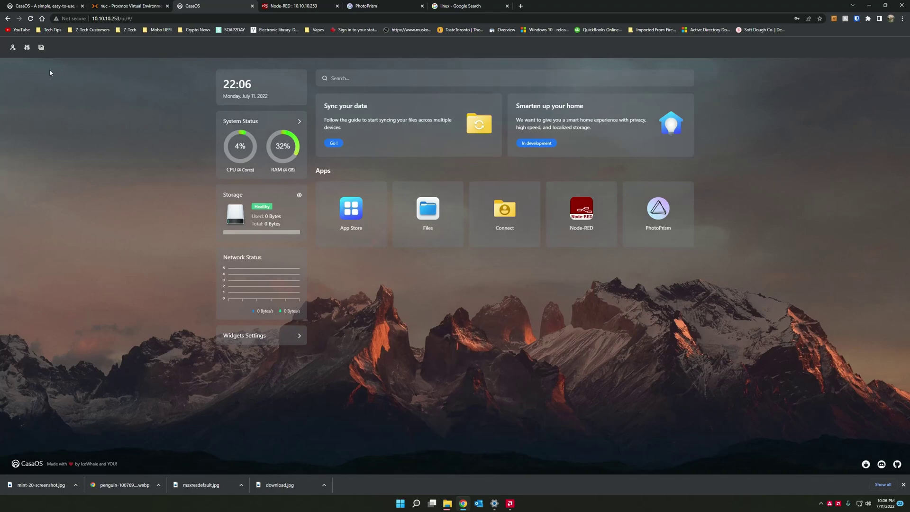
# - Check the CasaOS terminal, then step through the Sync your data guide and dismiss it
pyautogui.click(41, 47)
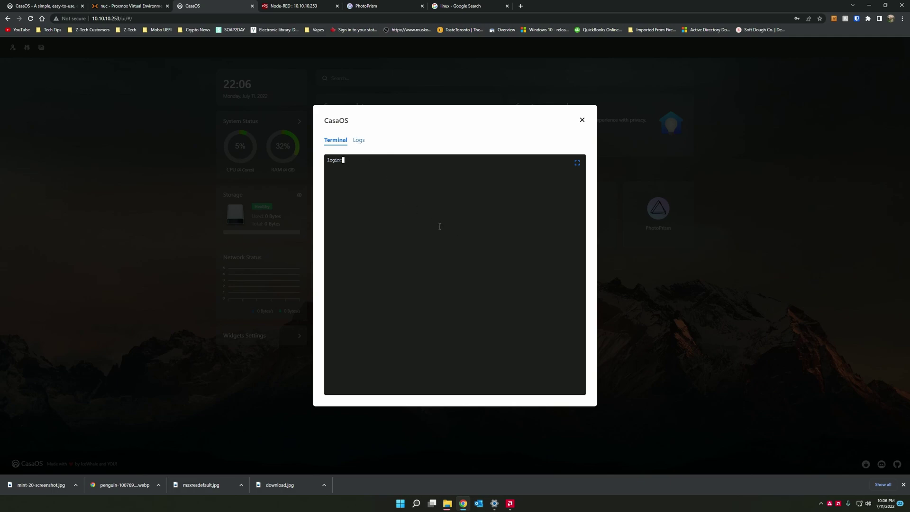
pyautogui.press('Escape')
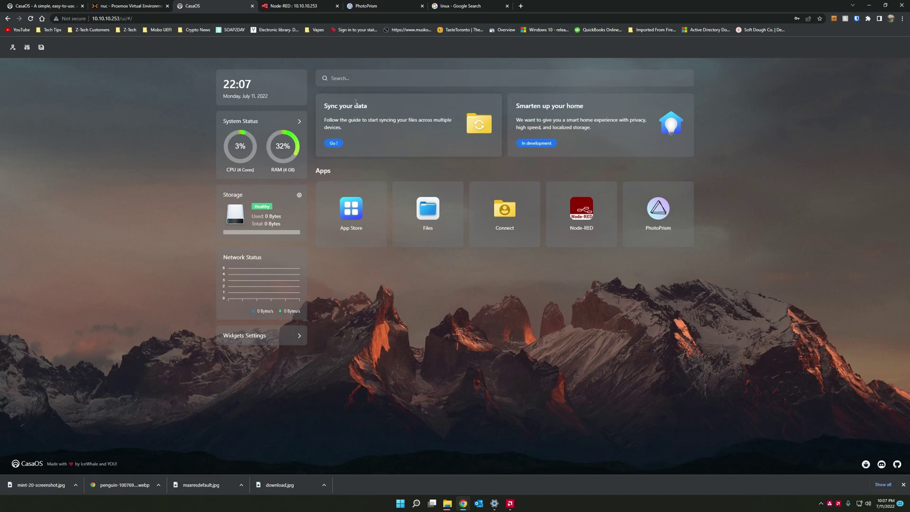
pyautogui.click(334, 143)
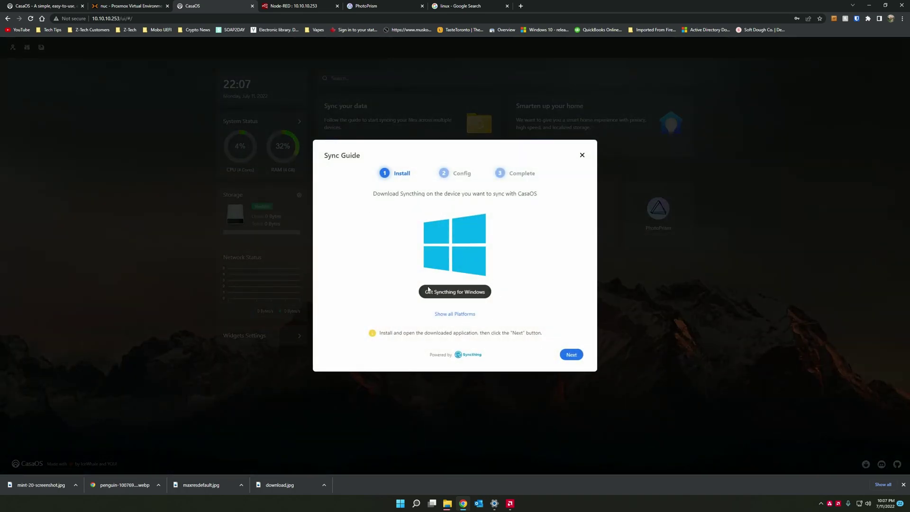
pyautogui.click(572, 355)
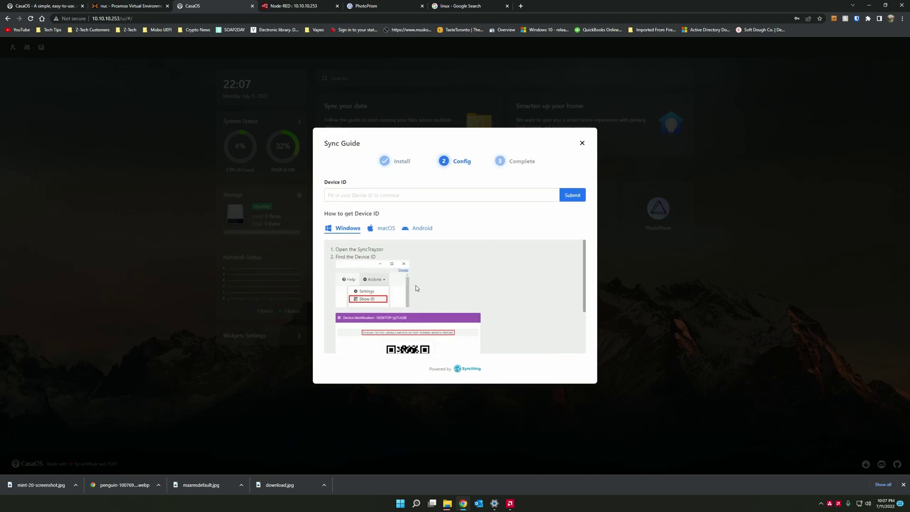
pyautogui.scroll(-2, 396, 274)
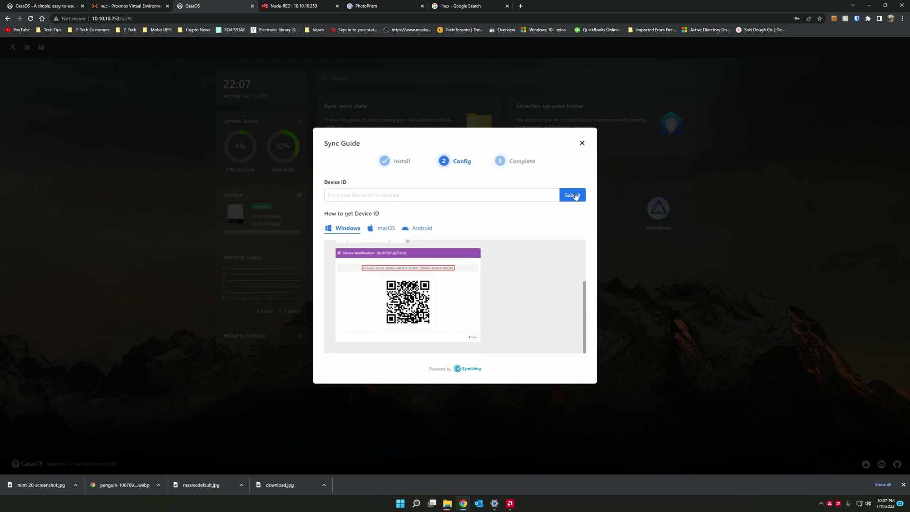
pyautogui.click(582, 142)
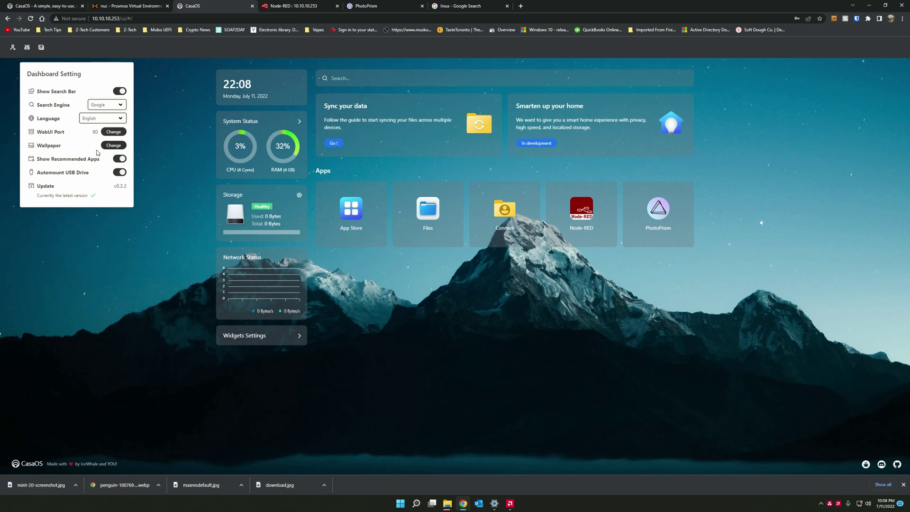
# - Change the dashboard wallpaper to the purple mountain image
pyautogui.click(113, 145)
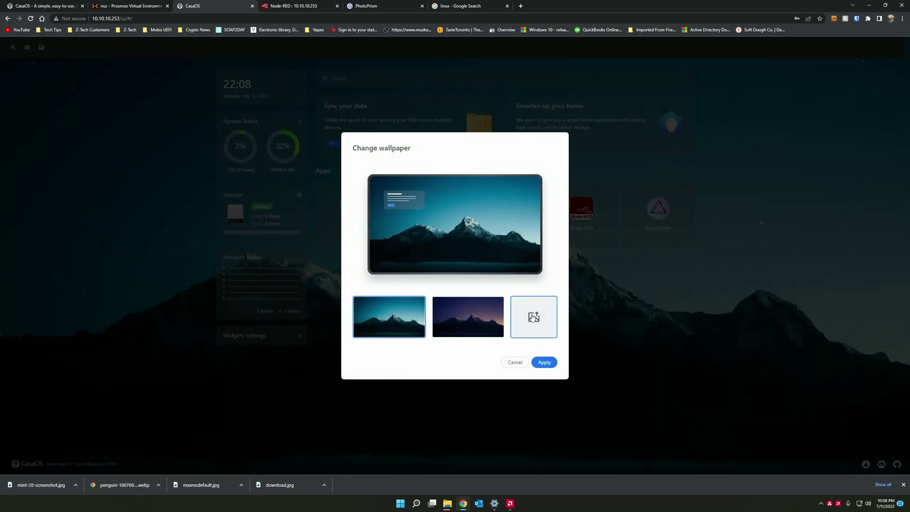
pyautogui.click(473, 332)
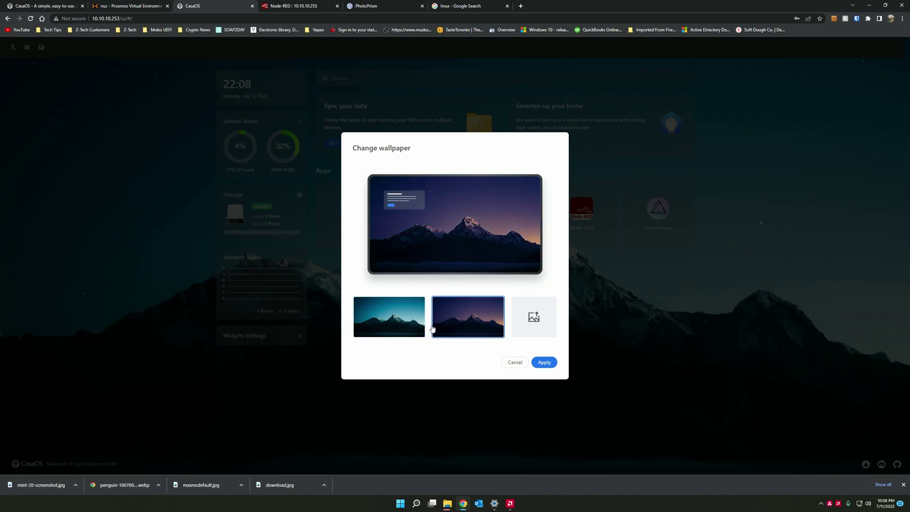
pyautogui.click(546, 363)
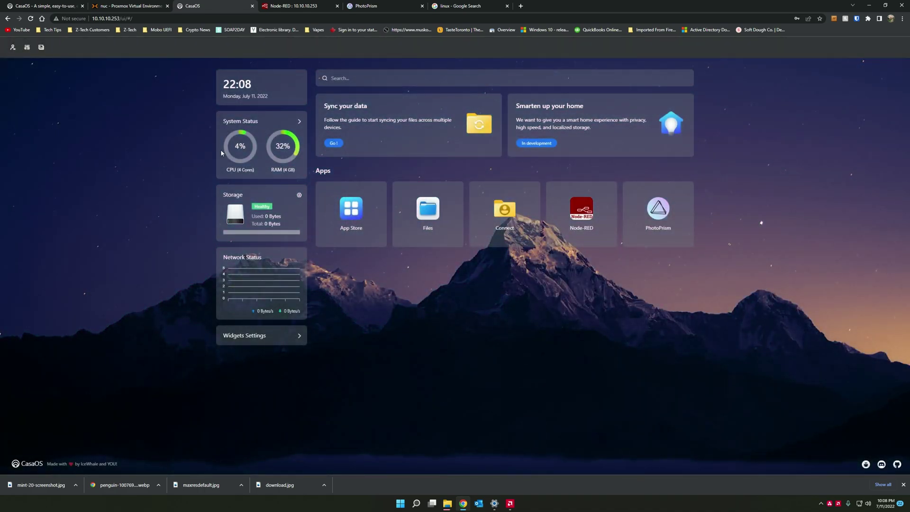
# - Keep the search bar shown, hide recommended apps, and turn off USB drive automount
pyautogui.click(27, 47)
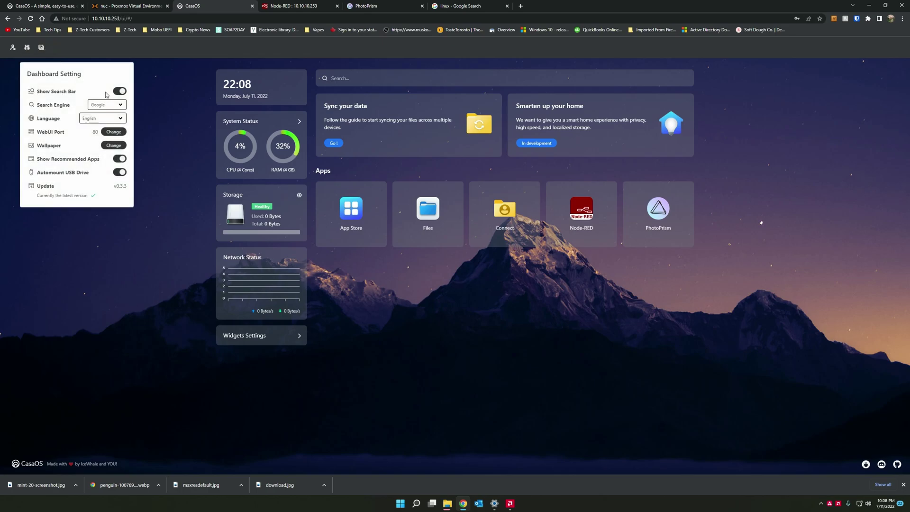
pyautogui.click(123, 92)
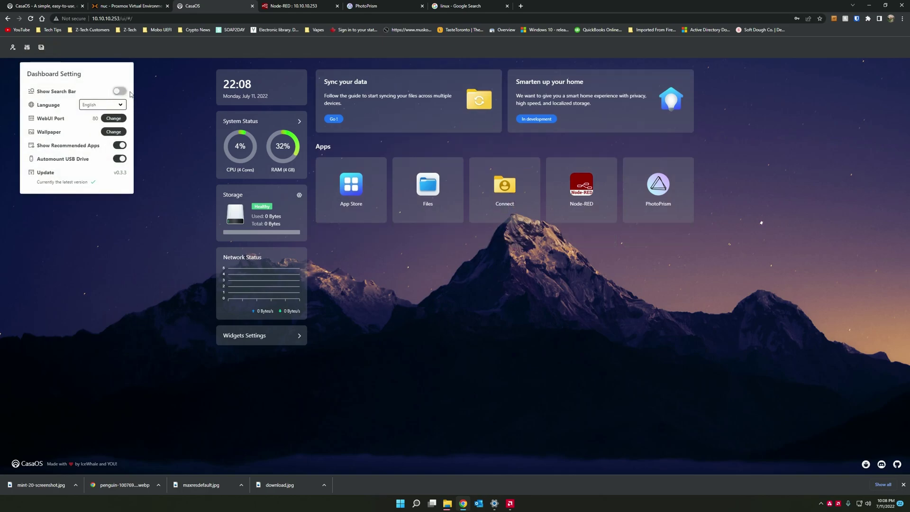
pyautogui.click(120, 91)
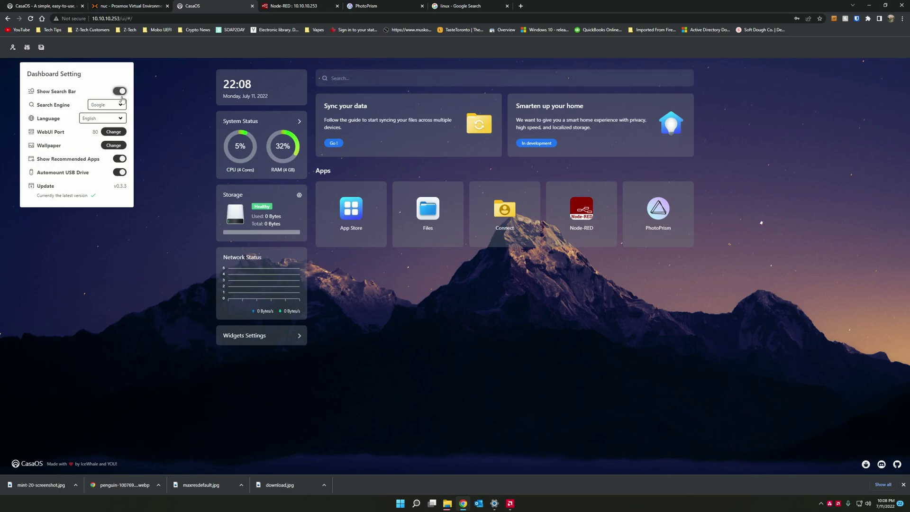
pyautogui.click(120, 159)
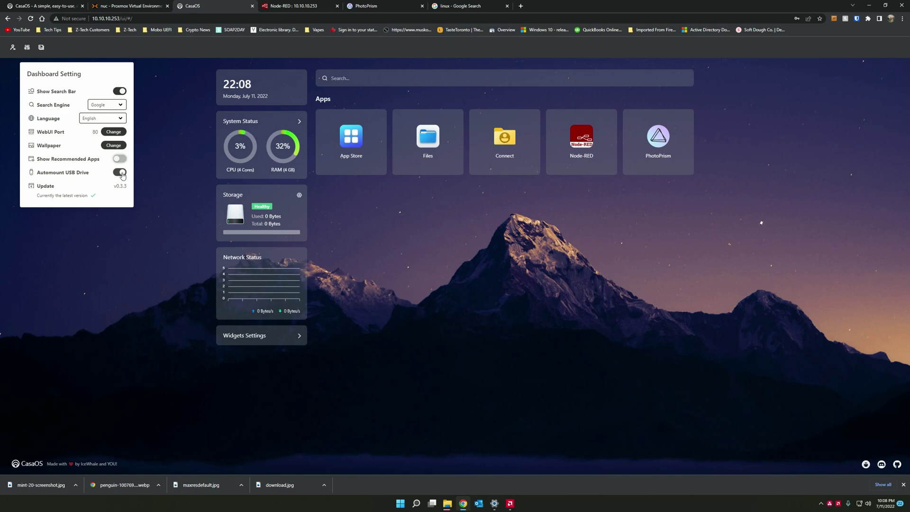
pyautogui.click(122, 174)
# - Re-enable Automount USB Drive and dismiss the Dashboard Setting panel
pyautogui.click(120, 173)
pyautogui.click(408, 237)
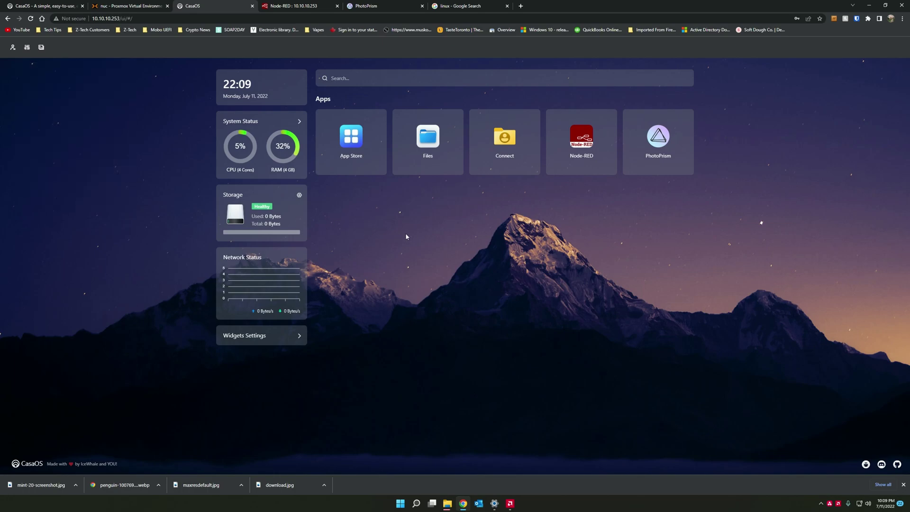